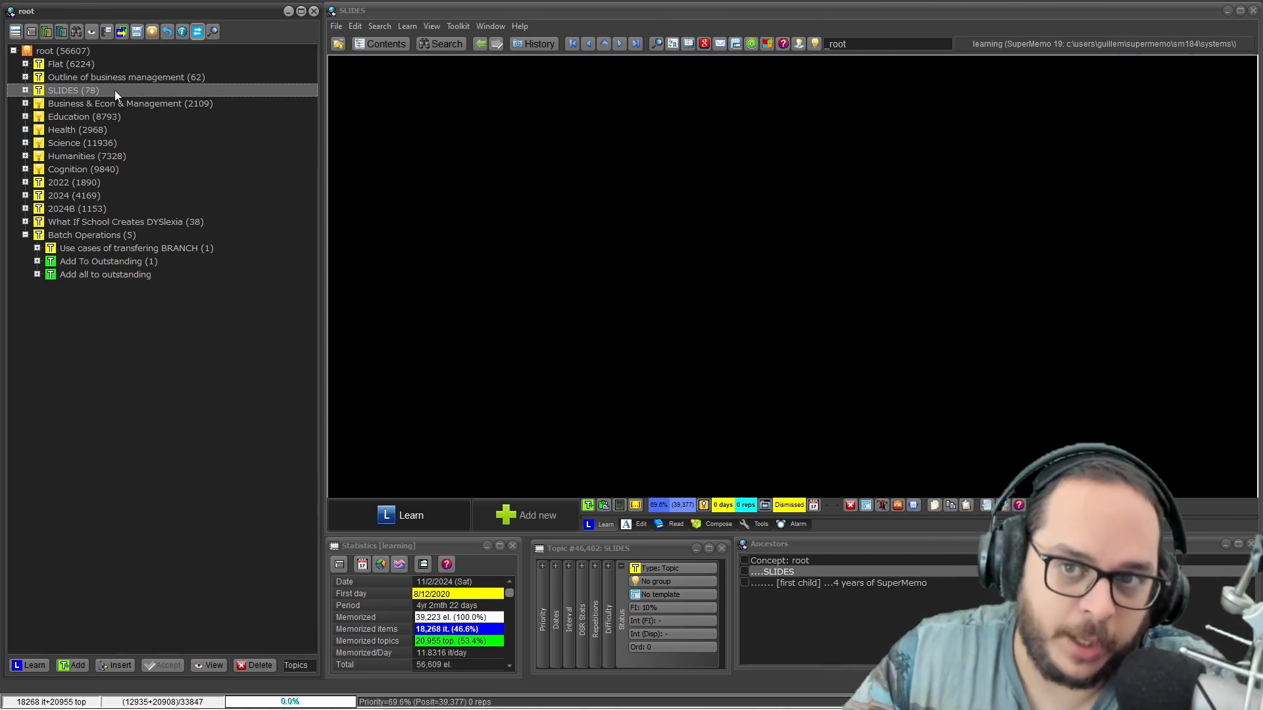
Open the Outline of business management branch and review its export options.
left_click(114, 80)
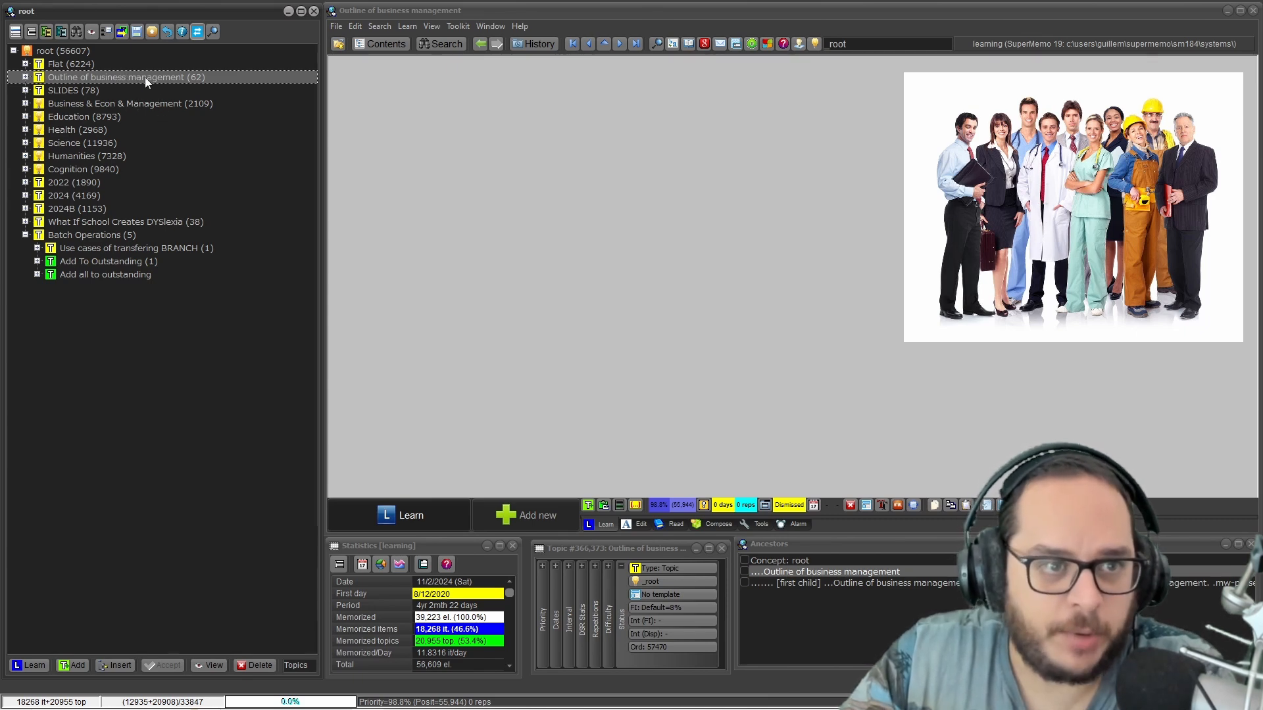
right_click(145, 77)
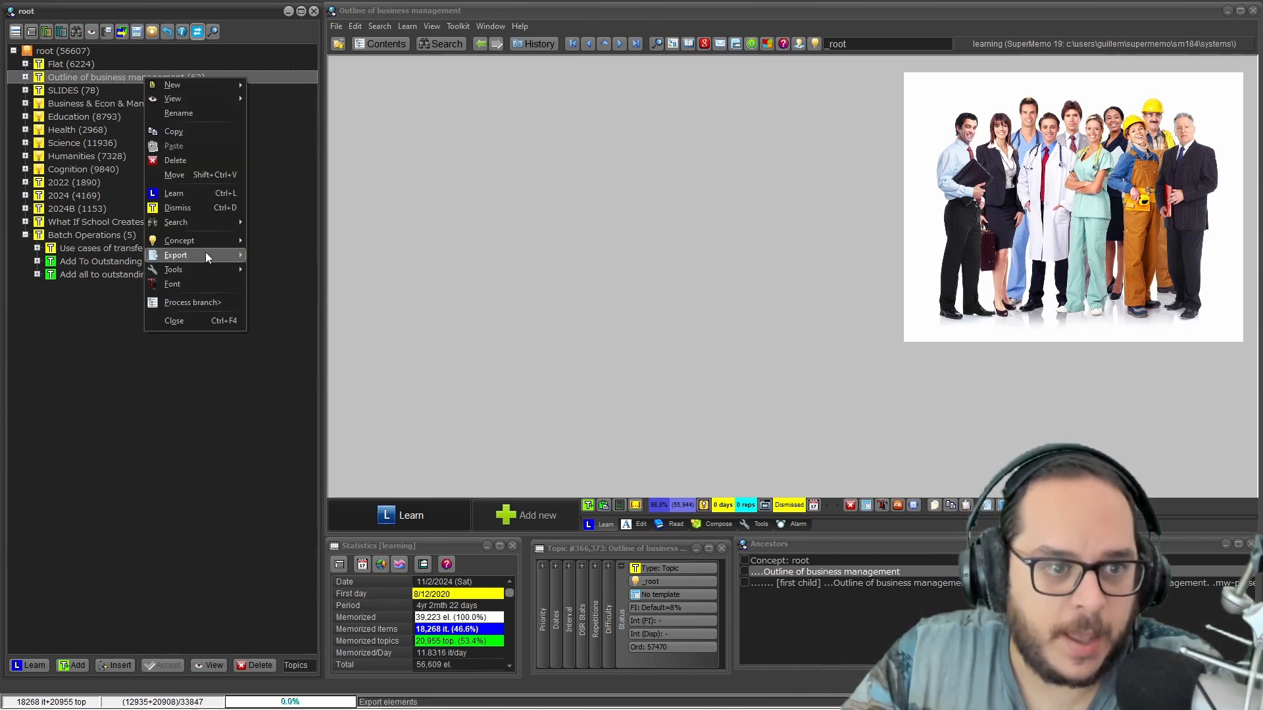
mouse_move(205, 253)
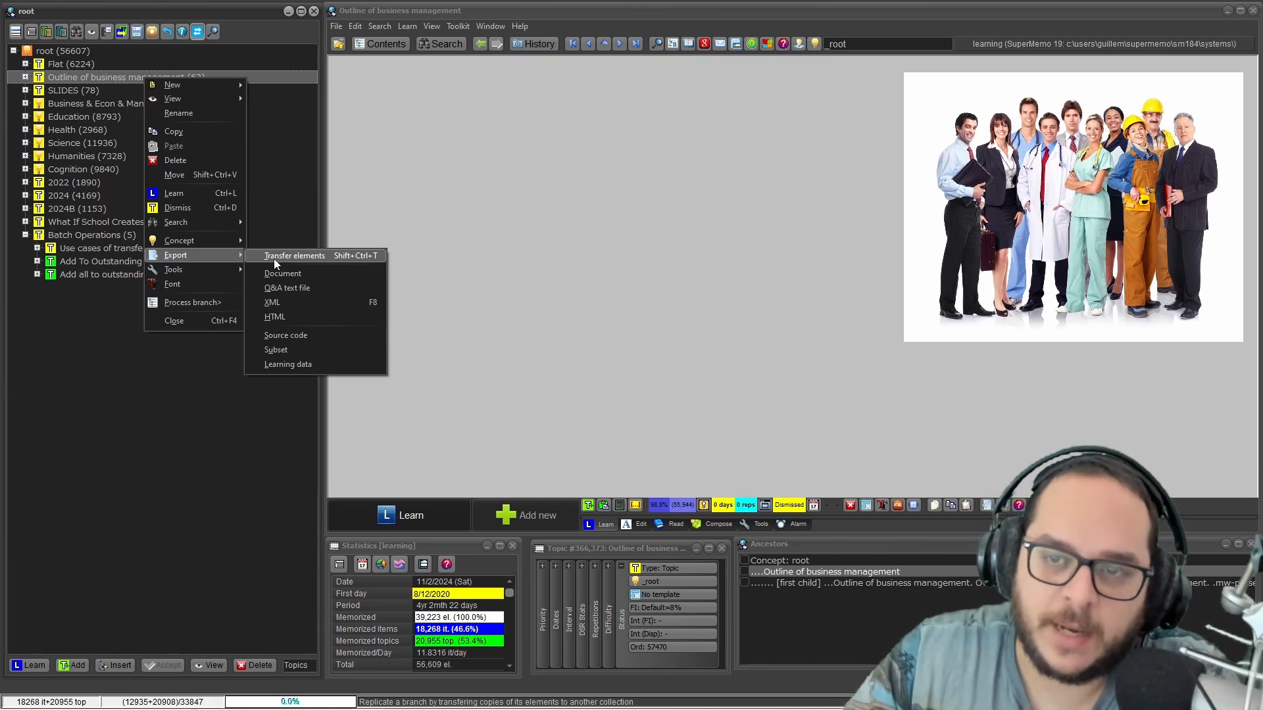
left_click(127, 71)
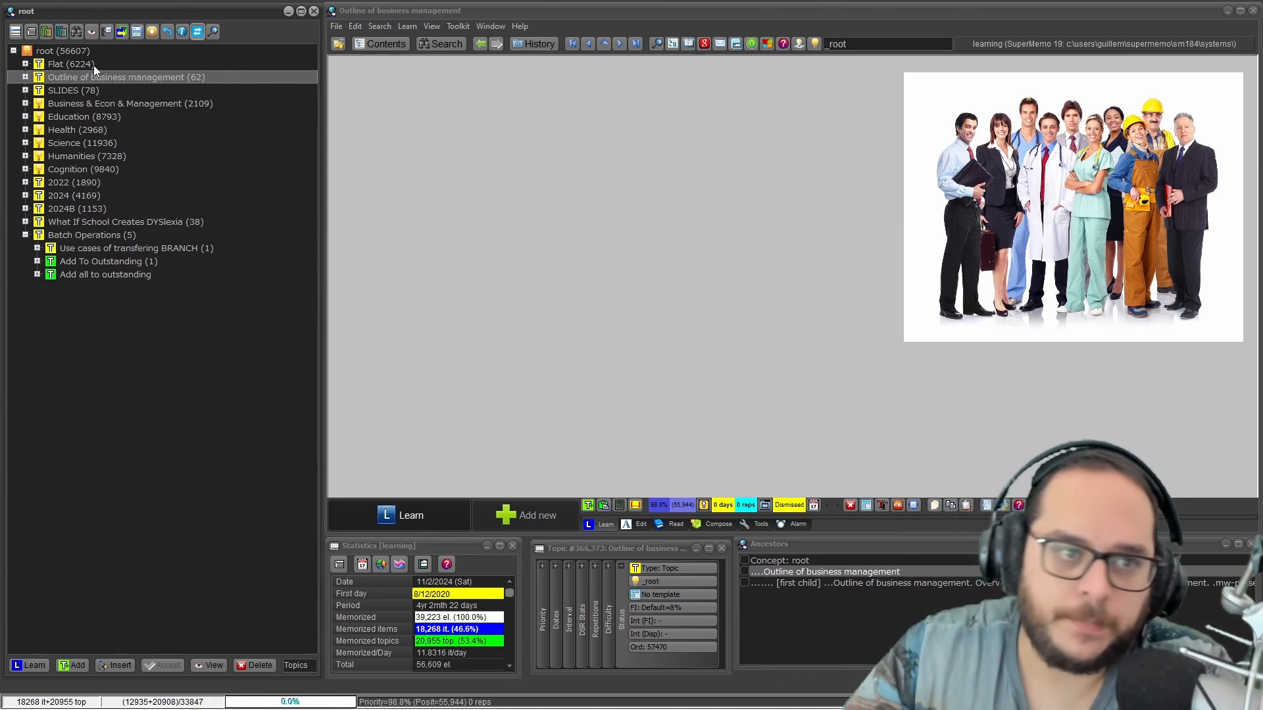
Display the root concept and collapse the Batch Operations branch in the contents tree.
left_click(57, 51)
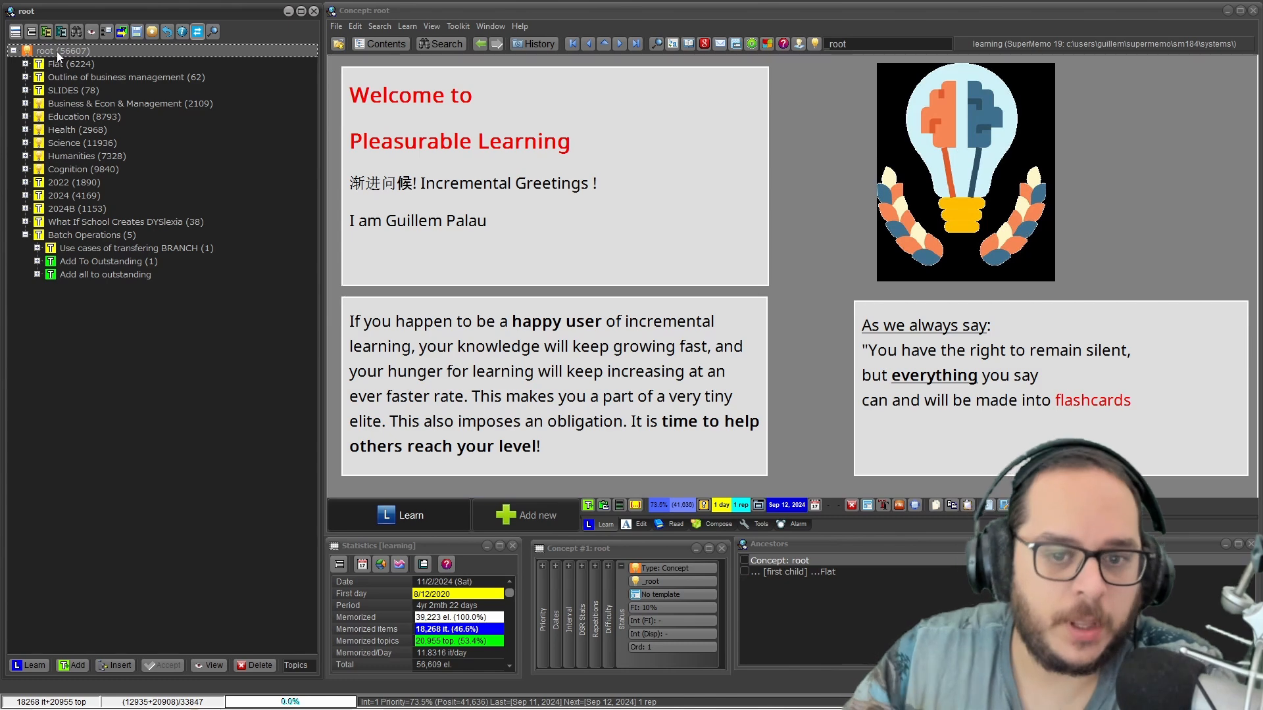
left_click(25, 235)
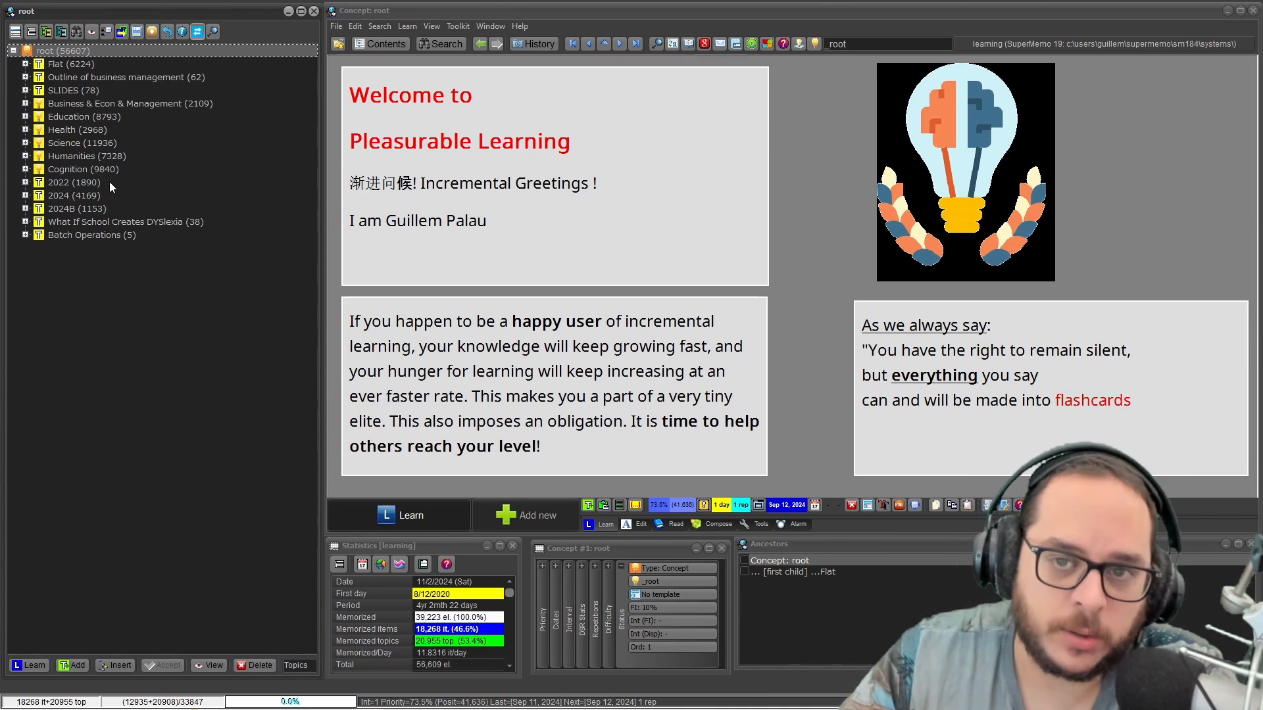
Review the export options of the Business & Econ & Management branch and the collection-level file commands.
left_click(106, 104)
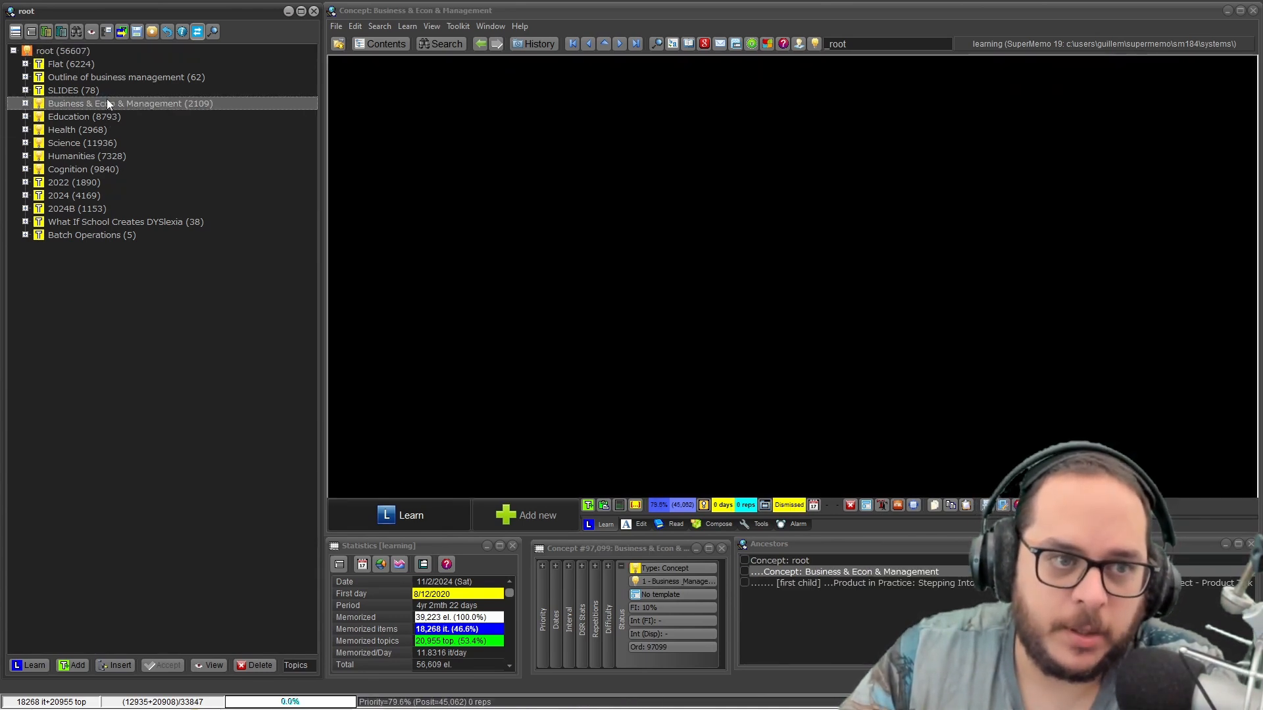
right_click(152, 104)
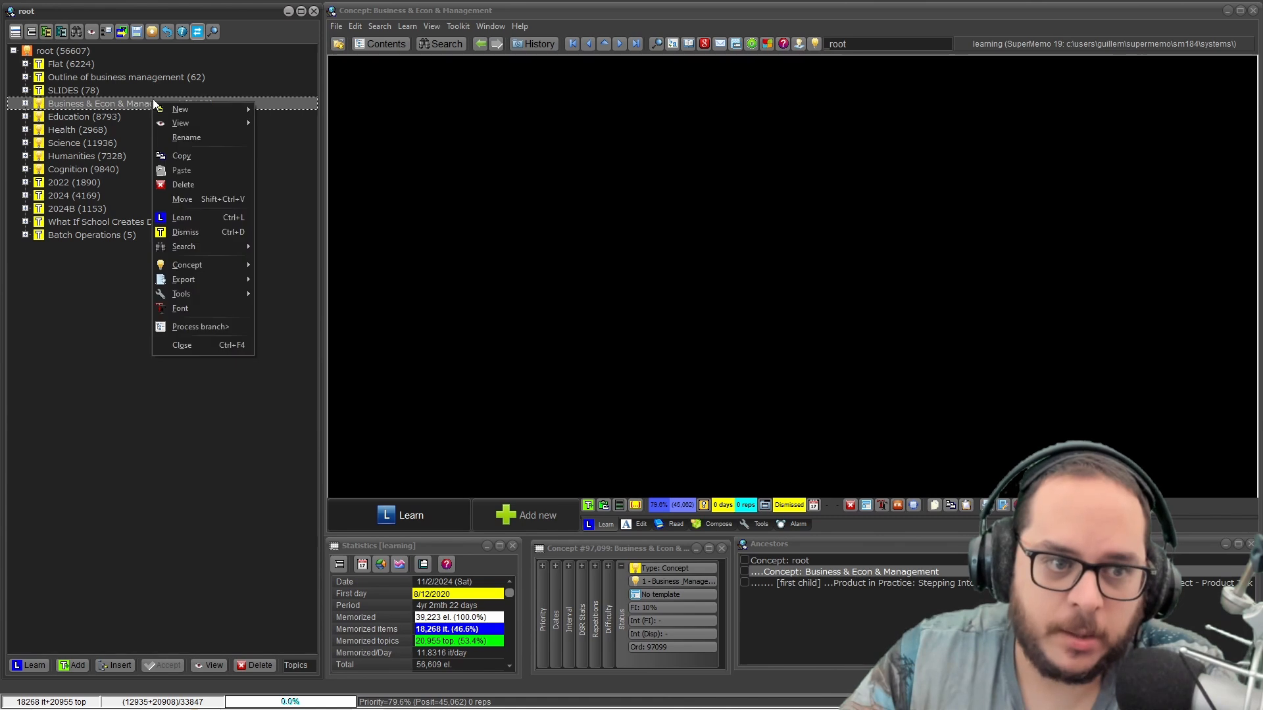
mouse_move(203, 276)
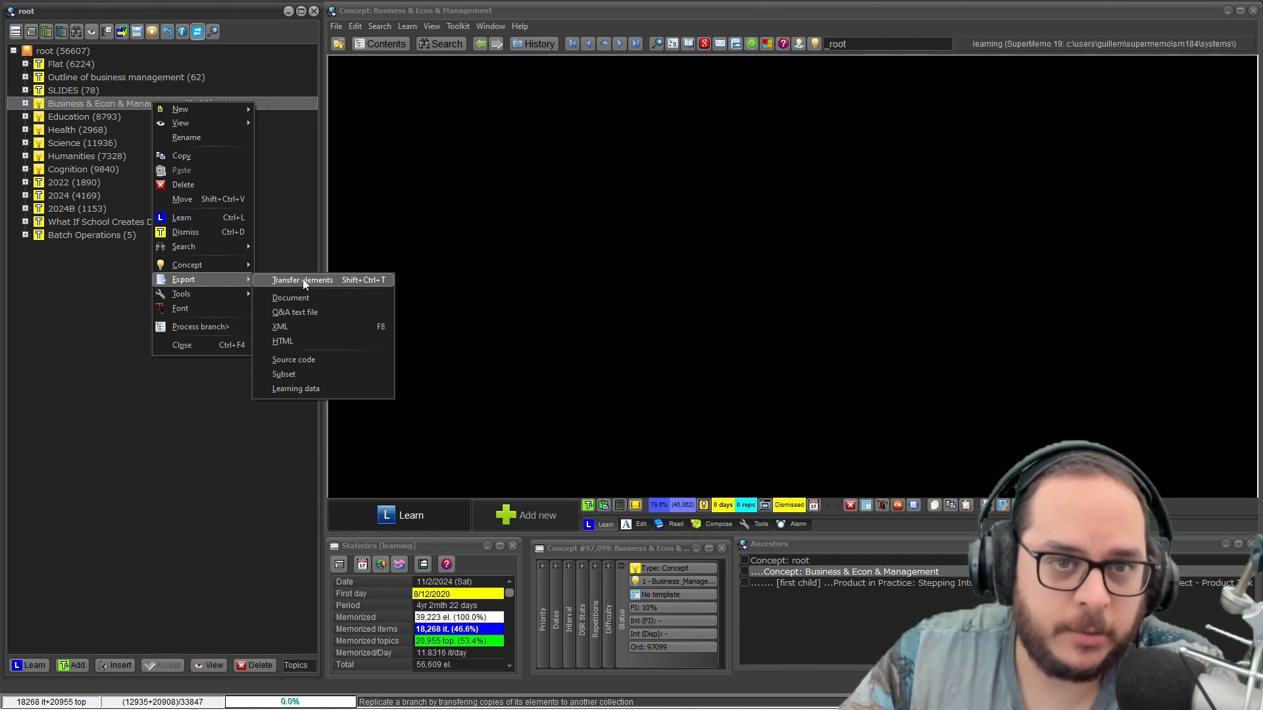
left_click(335, 26)
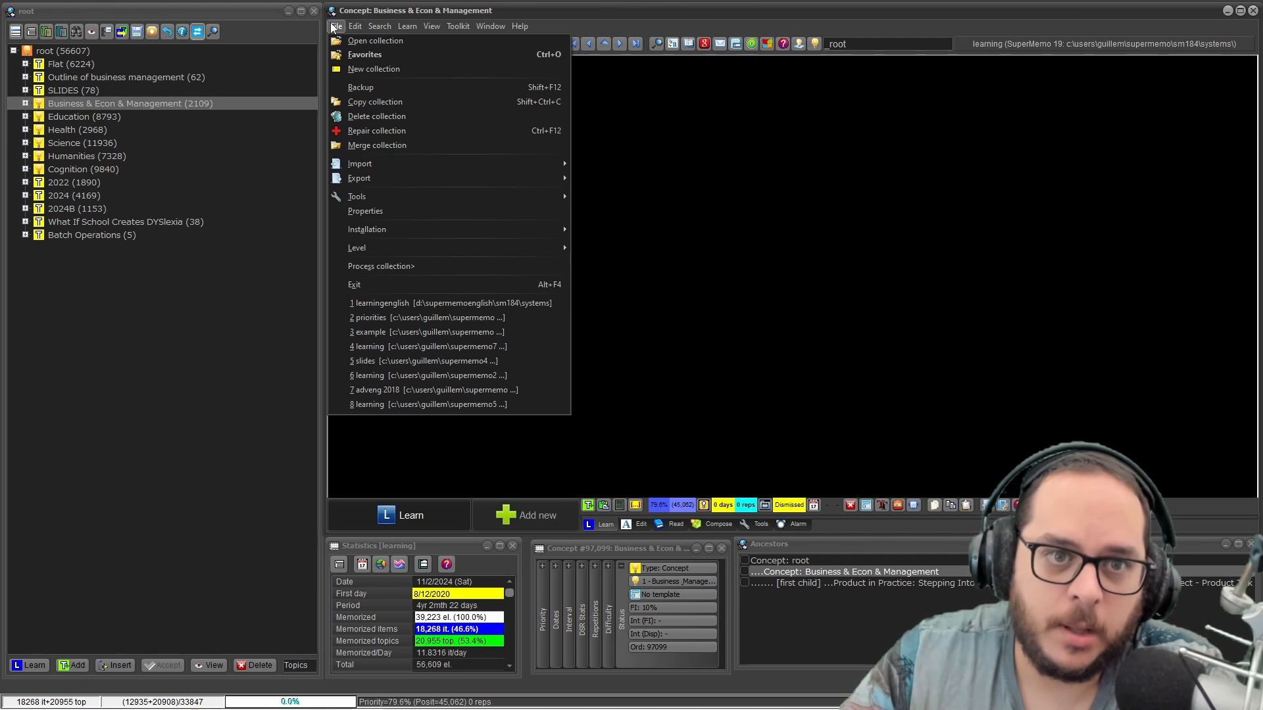
left_click(214, 174)
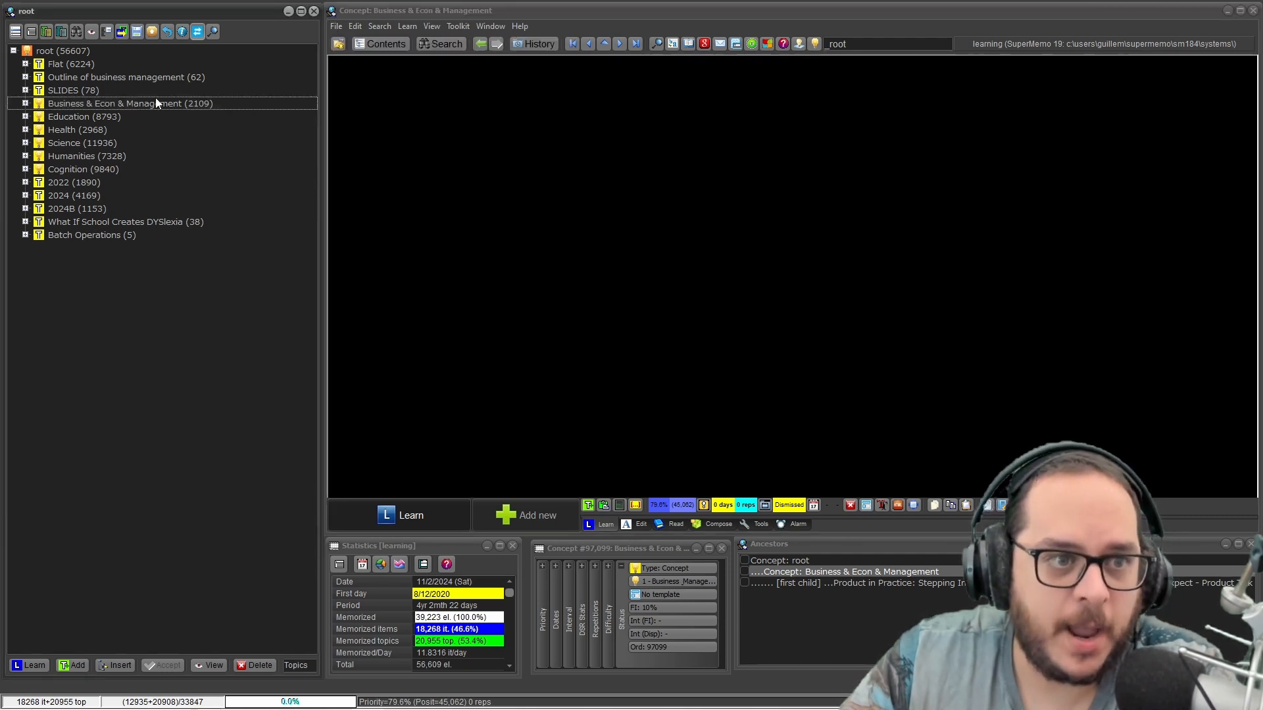
left_click(152, 76)
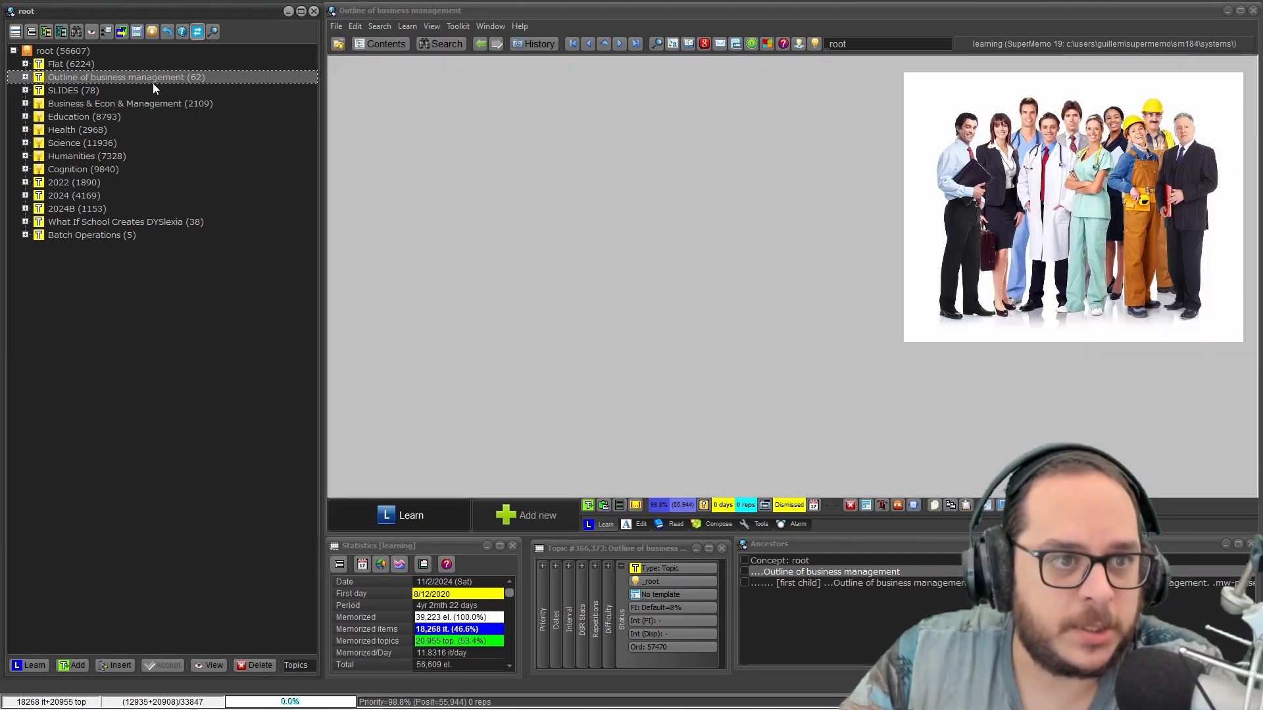
left_click(109, 102)
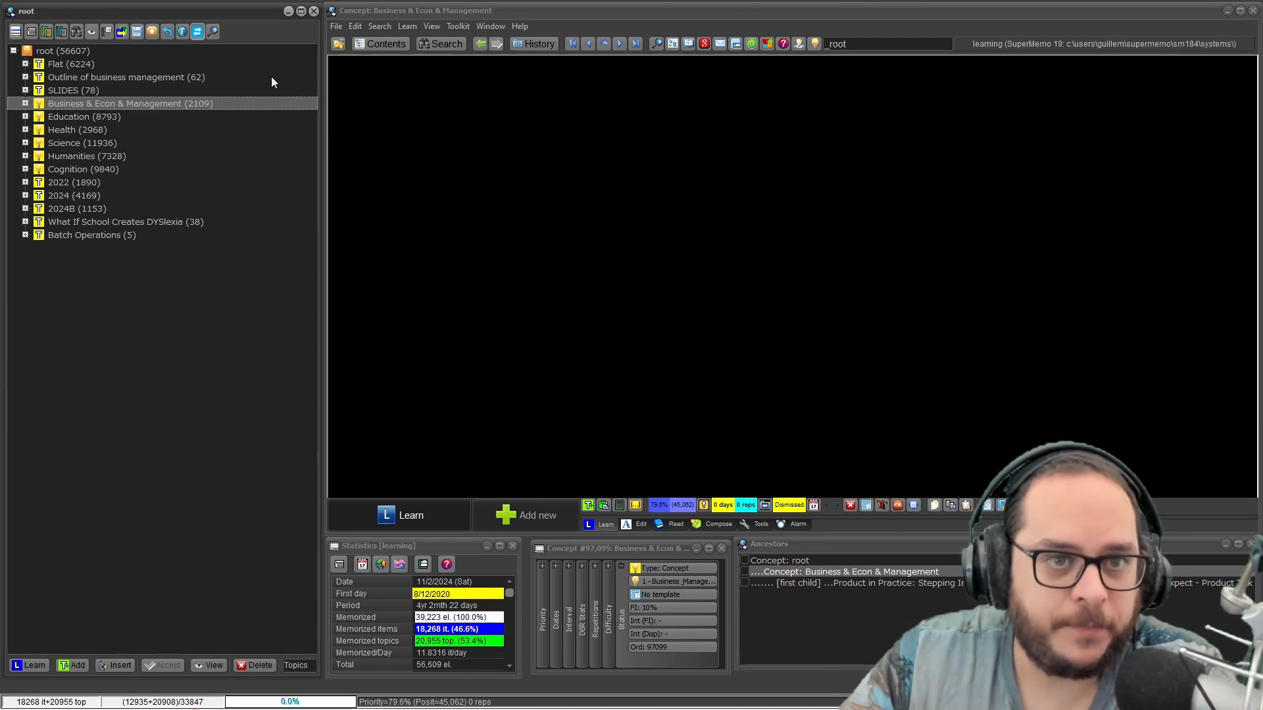
Create a new collection named Business in the sm184 systems folder.
left_click(334, 27)
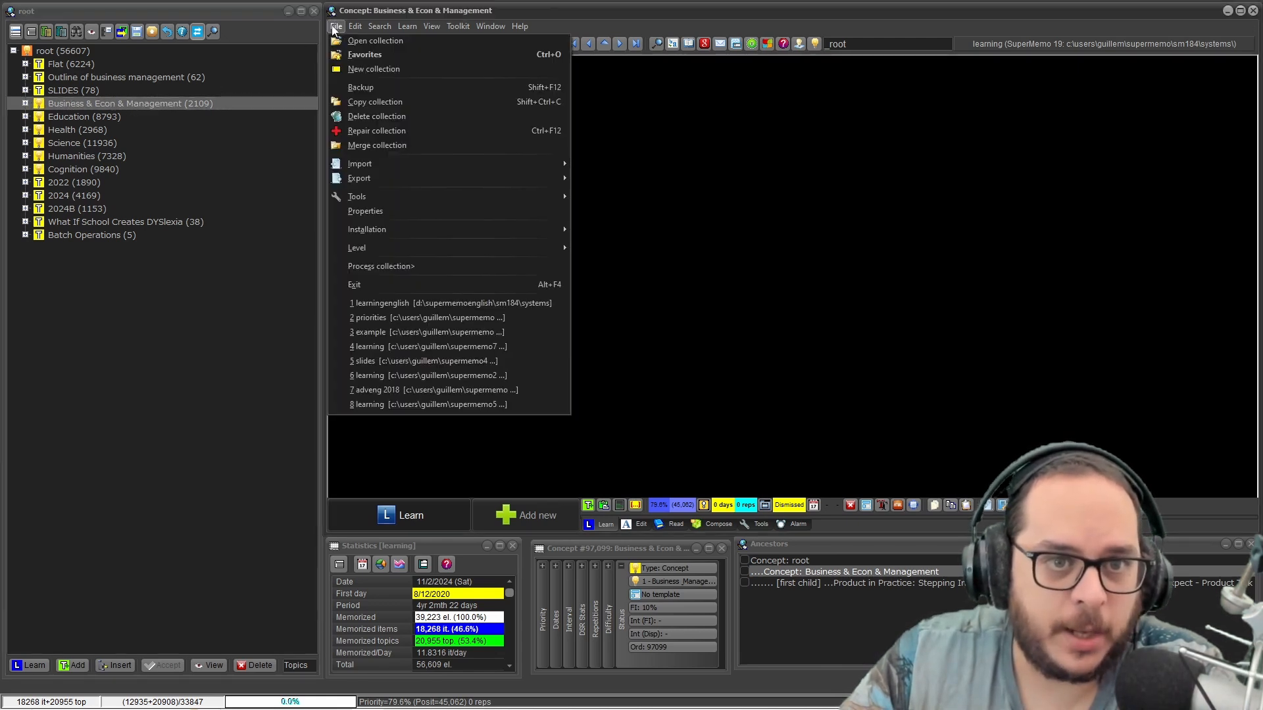
left_click(353, 68)
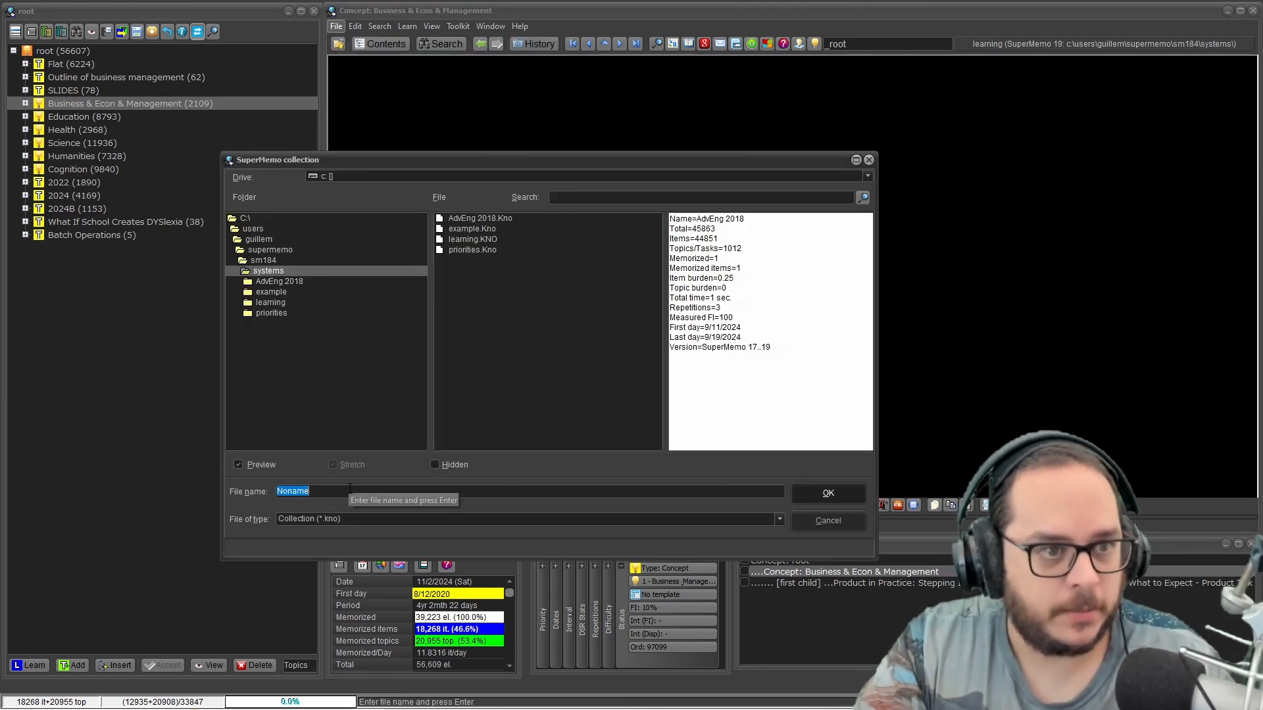
type("Business")
key("Return")
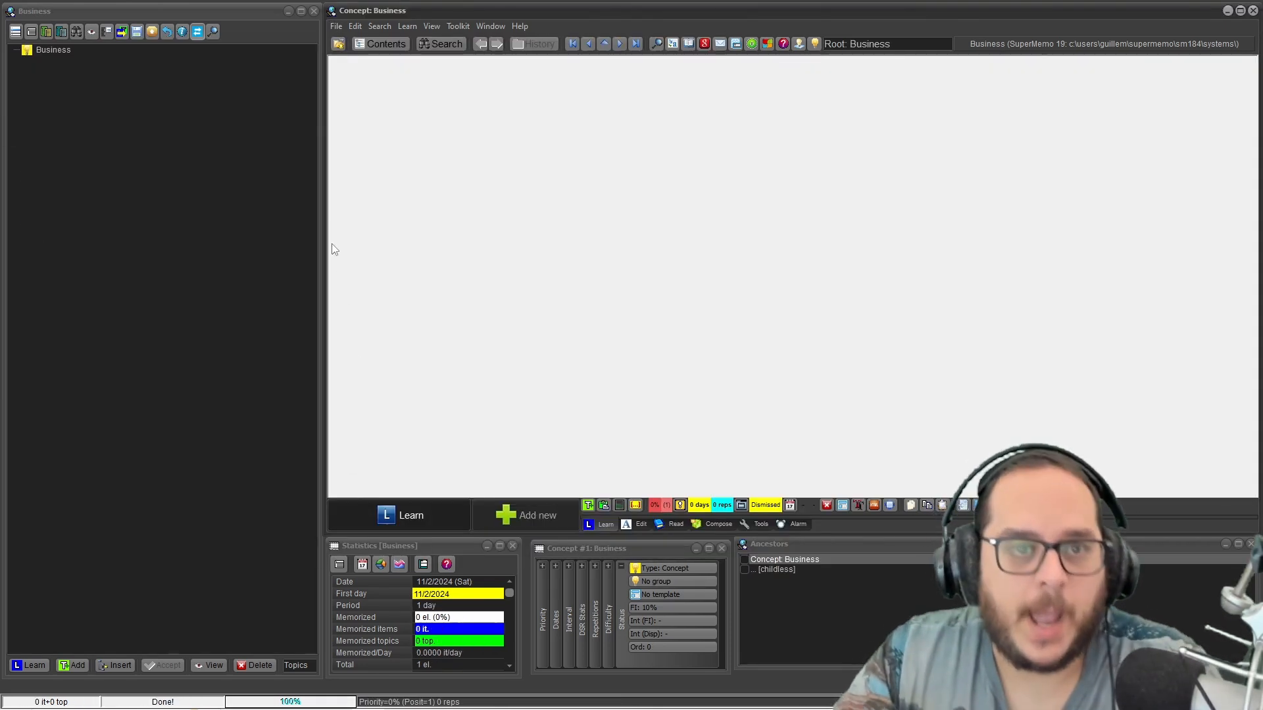
Reopen the learning collection from sm184\systems and expand its root branch.
left_click(336, 27)
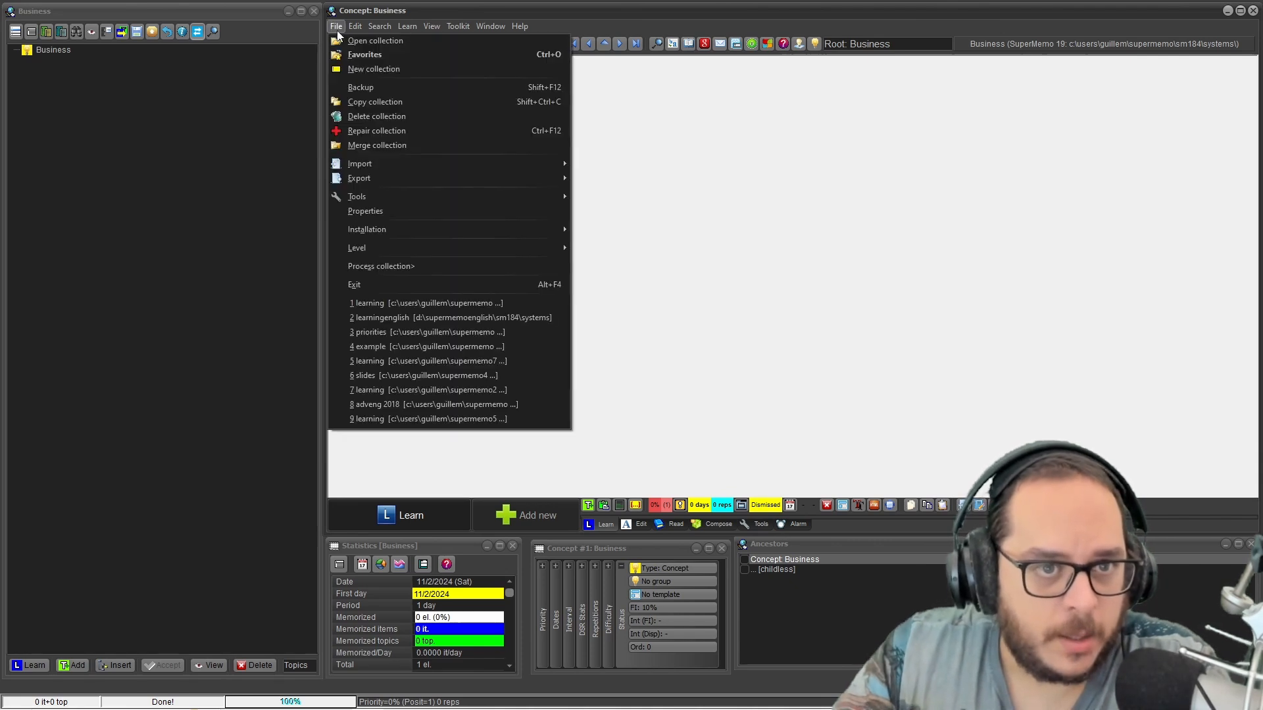
left_click(405, 304)
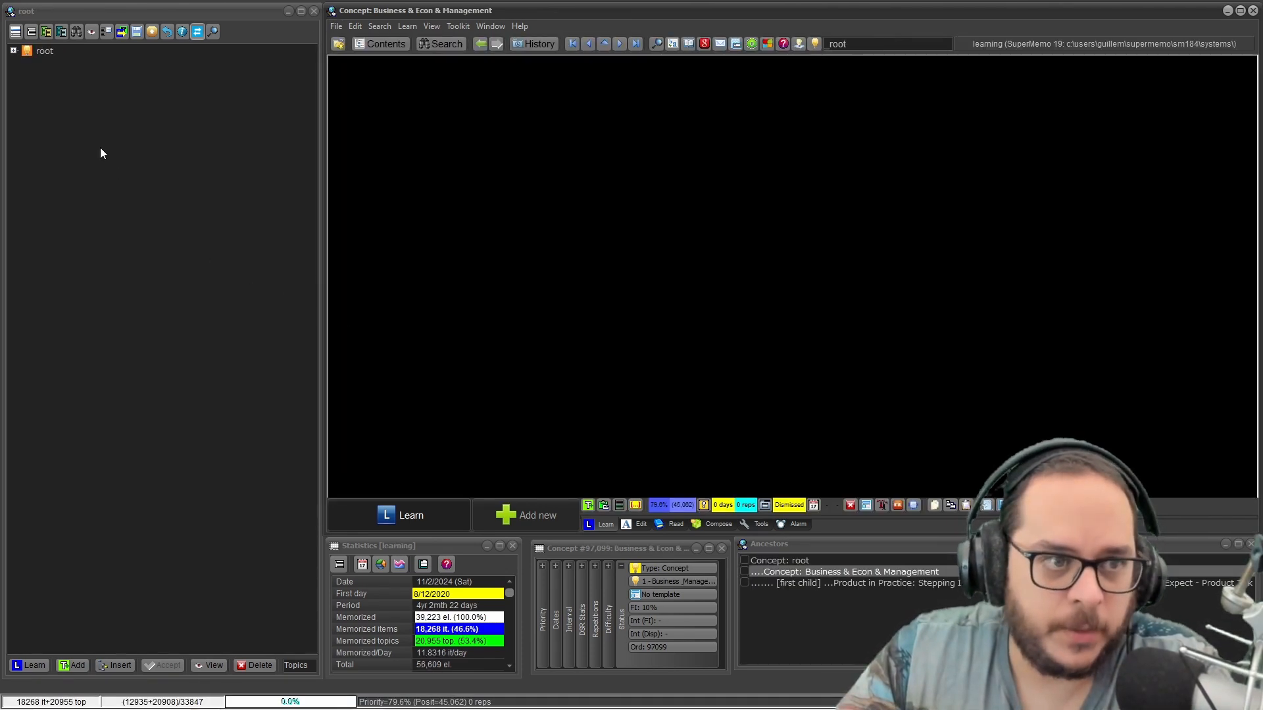
left_click(14, 52)
Select the Outline of business management and Business & Econ & Management branches and transfer elements to Business.Kno, integrating all files with the target file system.
left_click(99, 78)
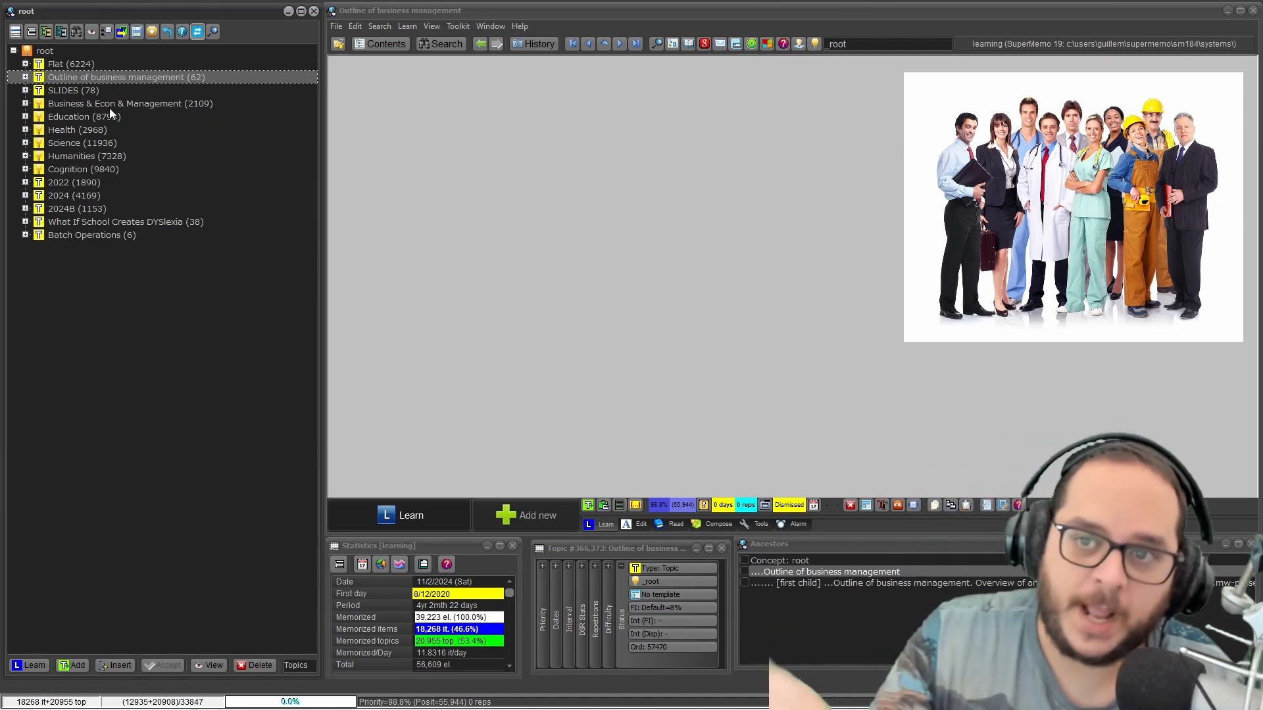
key("ctrl")
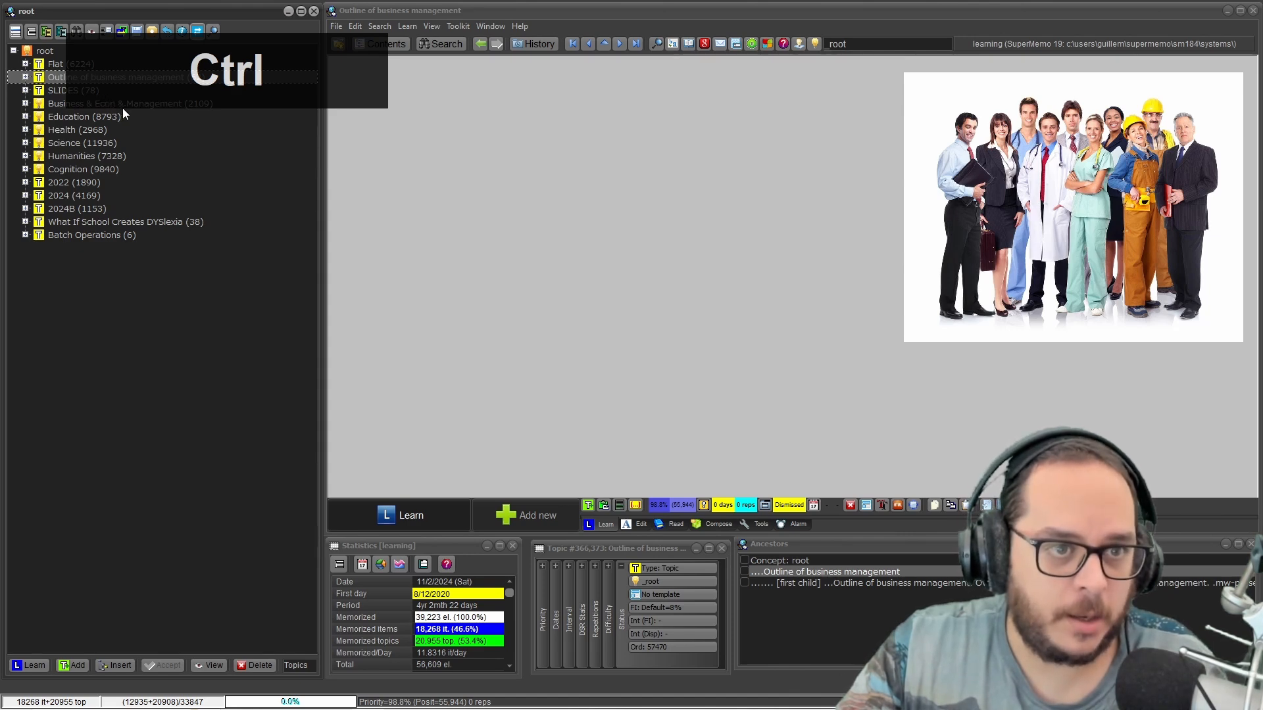
left_click(123, 108, "ctrl")
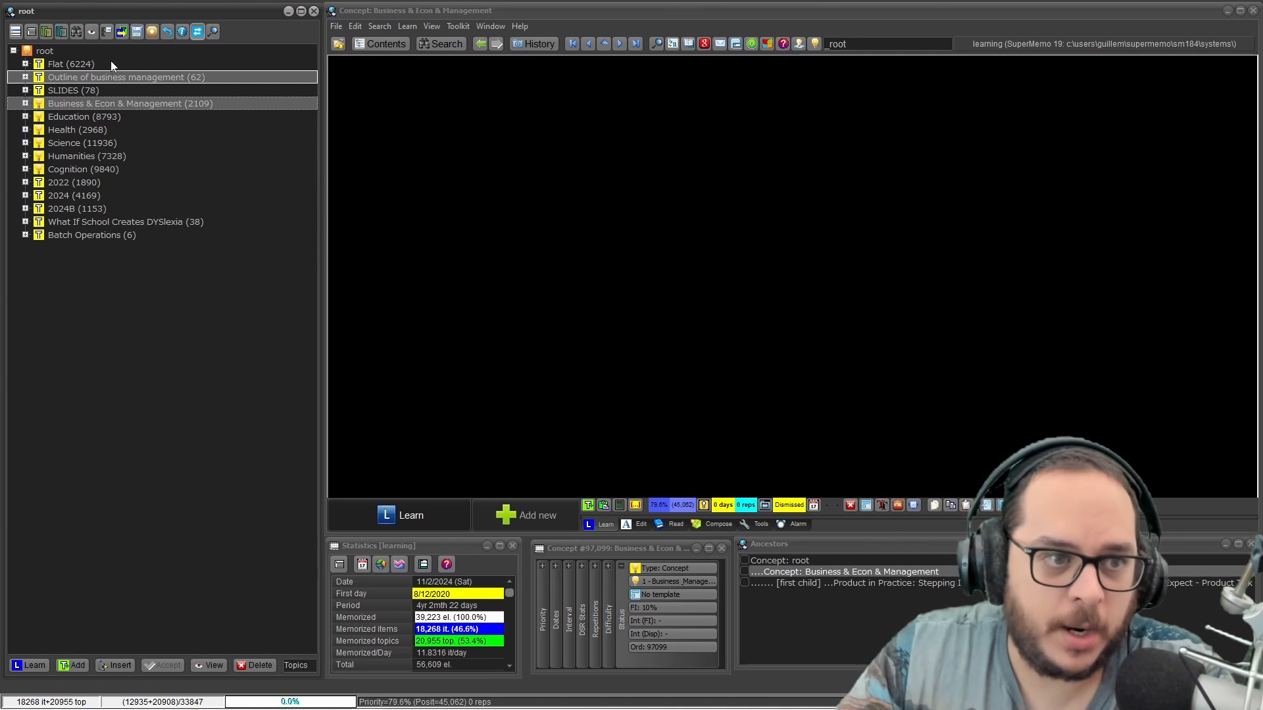
right_click(140, 106)
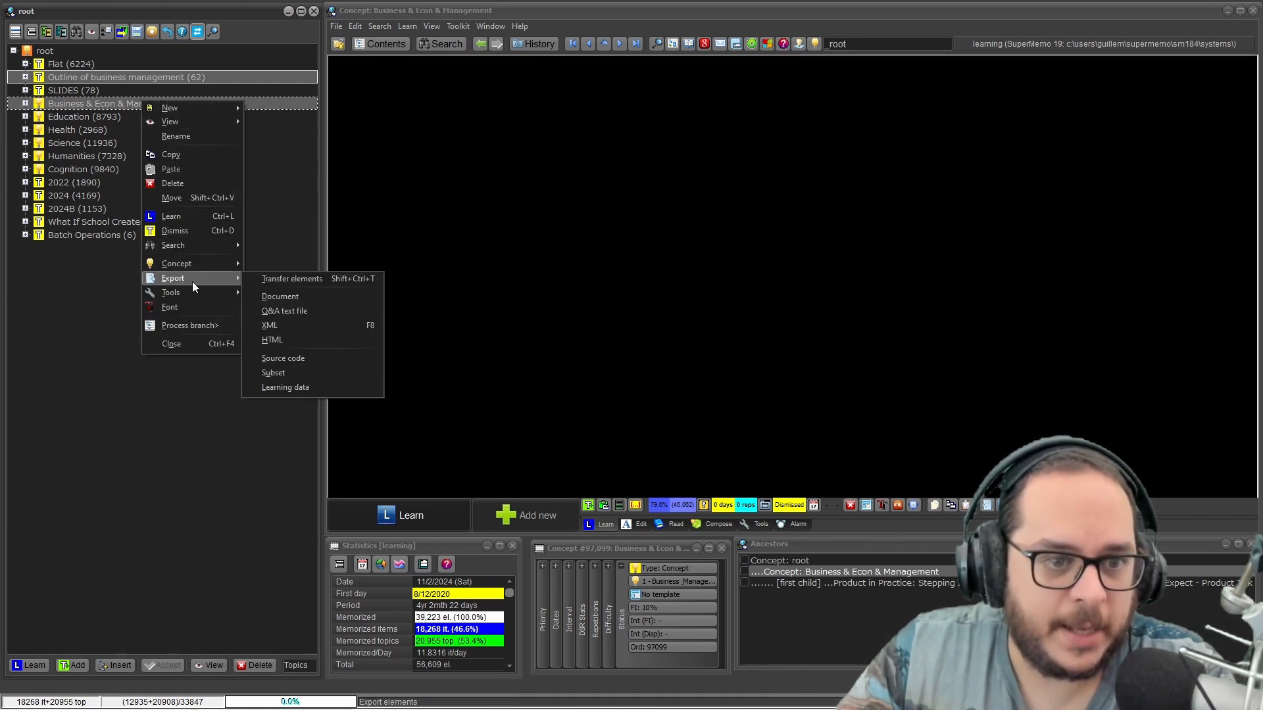
left_click(266, 279)
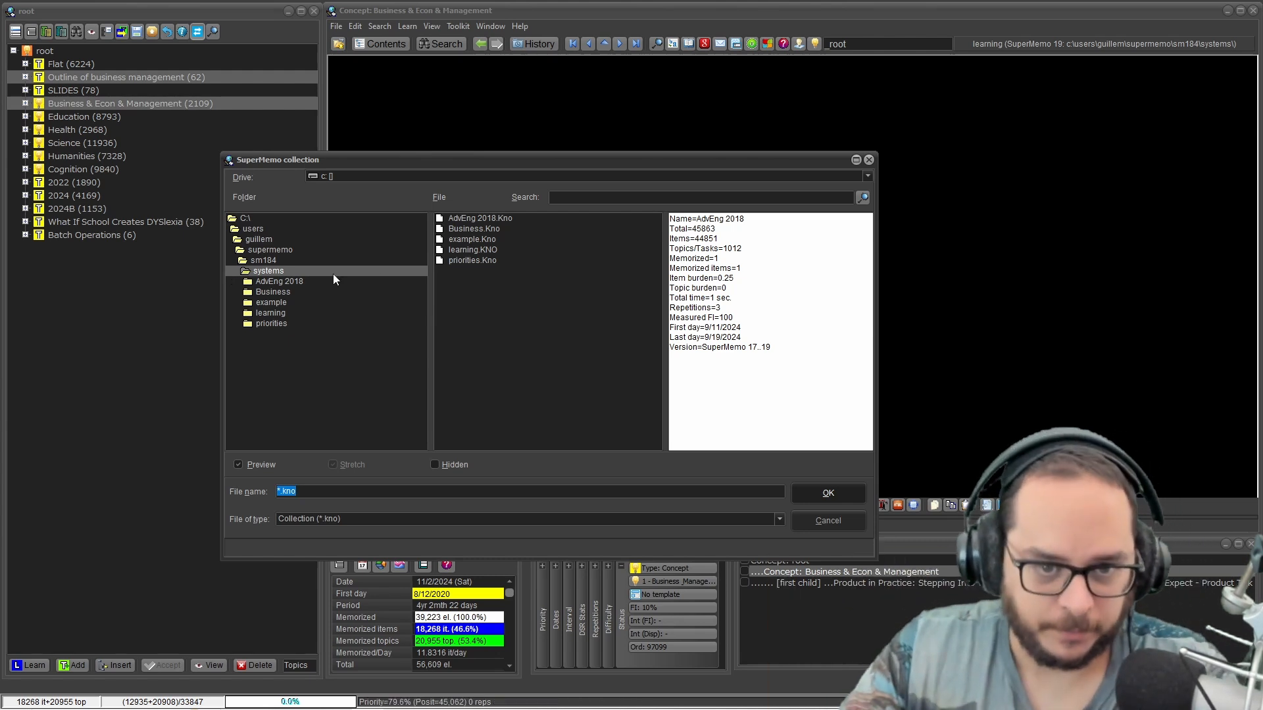
left_click(456, 228)
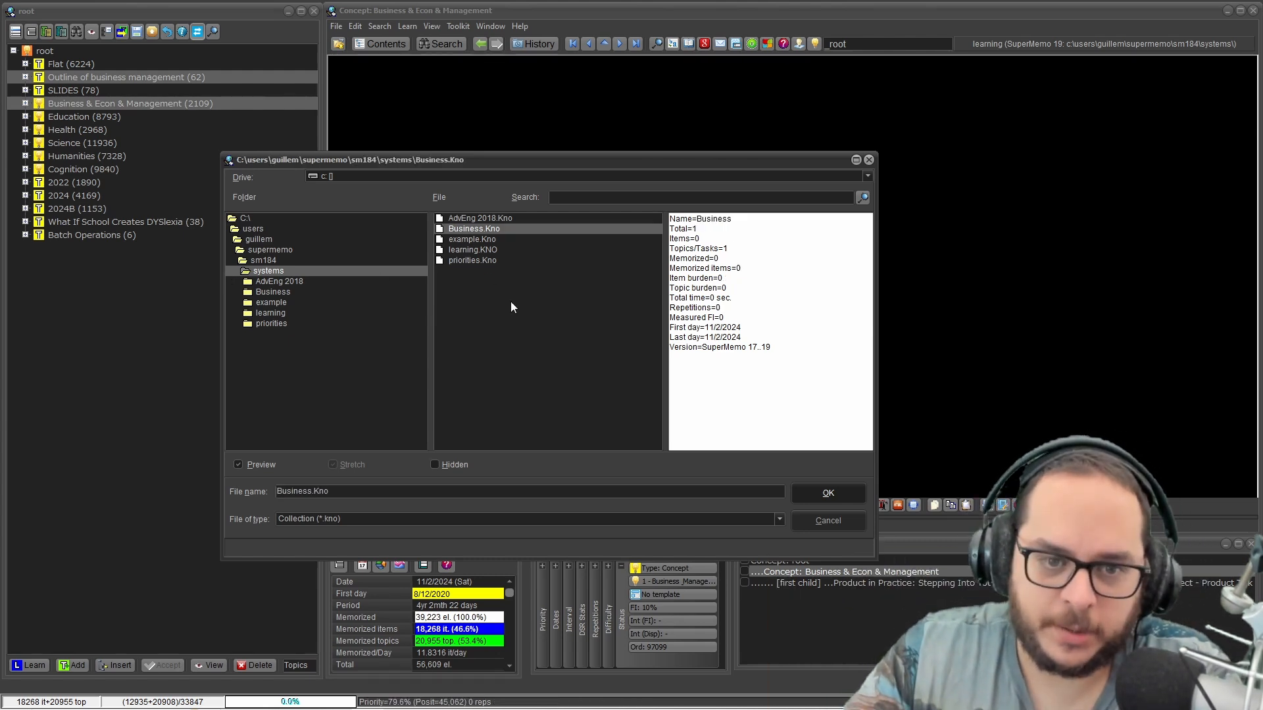
left_click(825, 497)
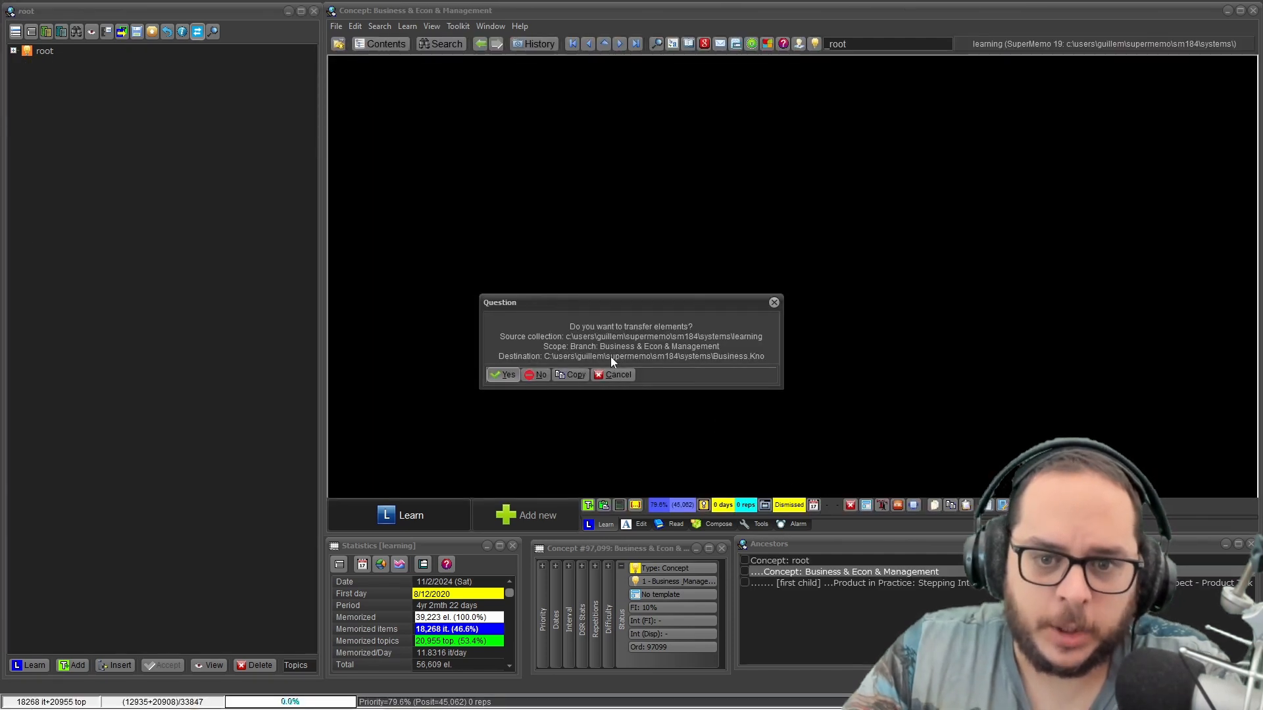
left_click(504, 374)
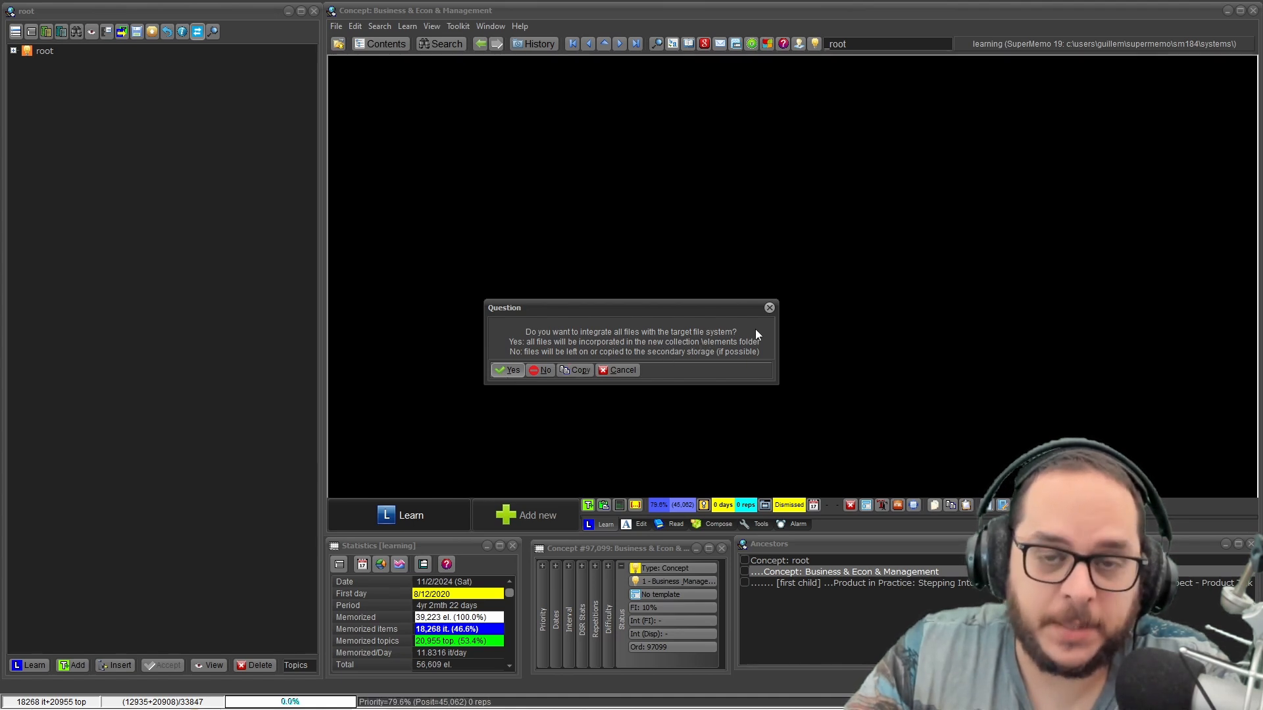
left_click(505, 372)
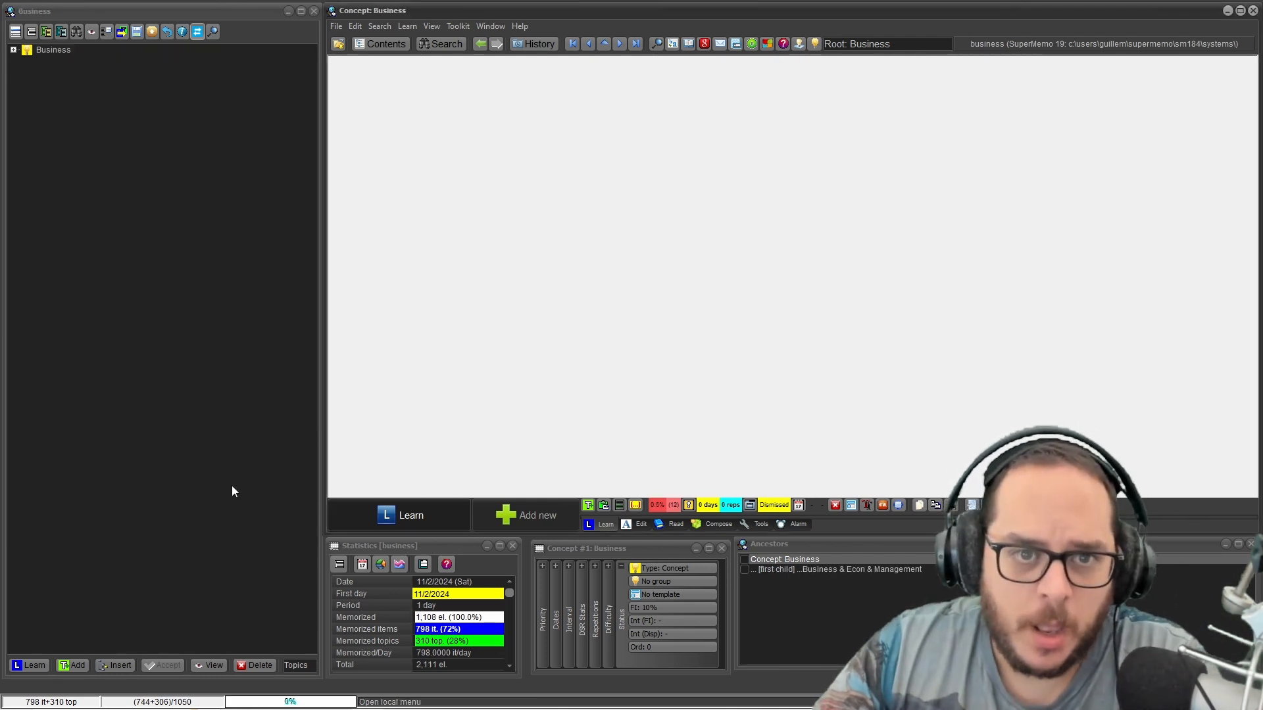
Inspect the transferred Business & Econ & Management branch in the Business collection, its export options and the collection's registries.
left_click(13, 50)
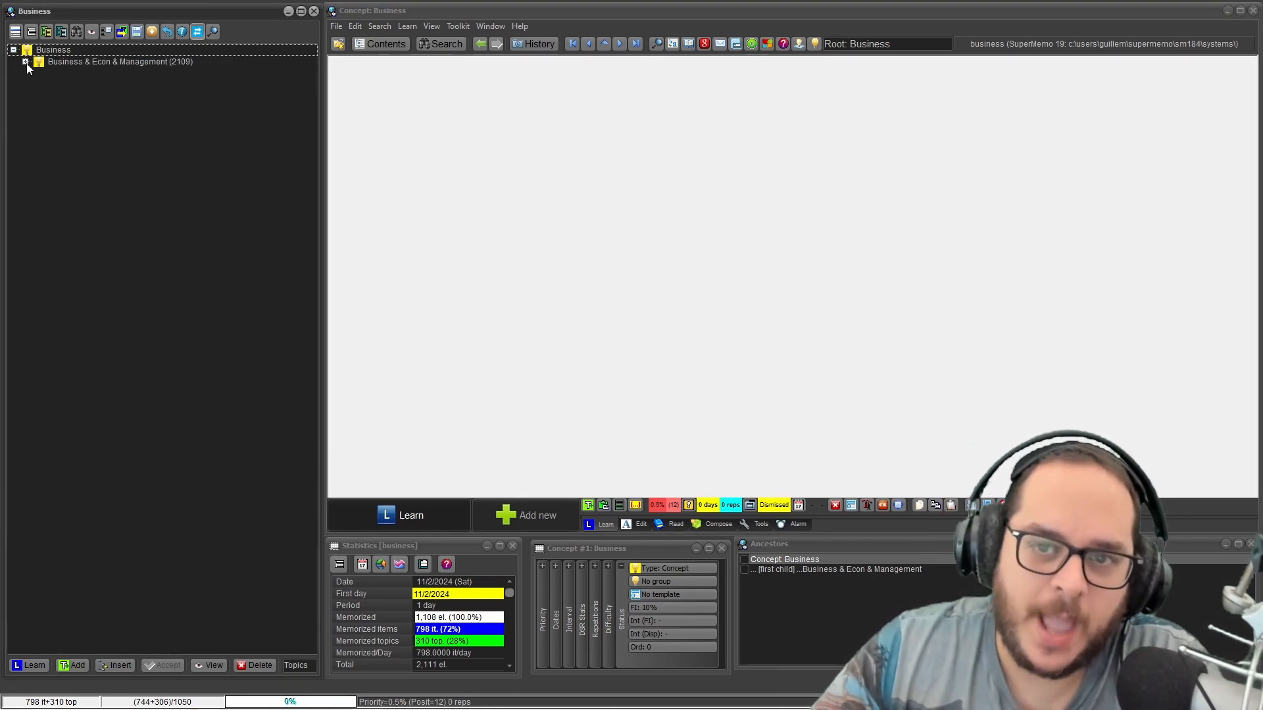
left_click(61, 63)
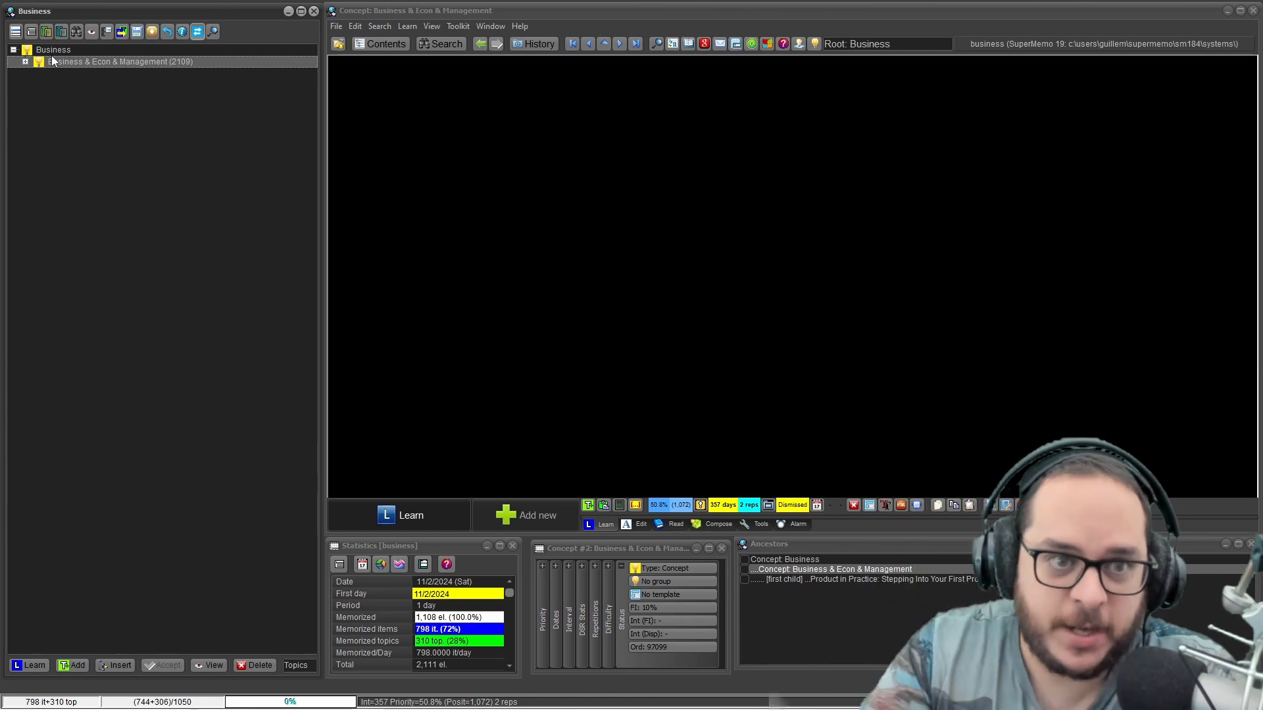
right_click(156, 66)
mouse_move(211, 243)
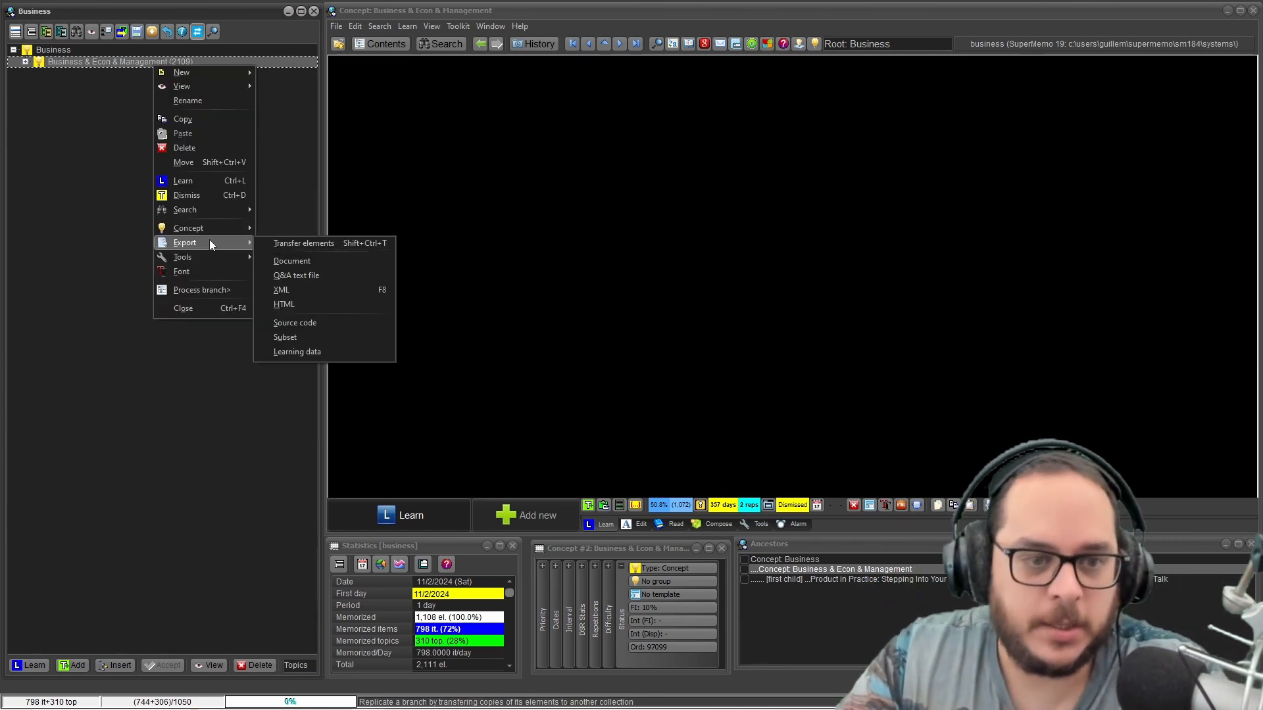
left_click(26, 61)
left_click(25, 61)
left_click(382, 26)
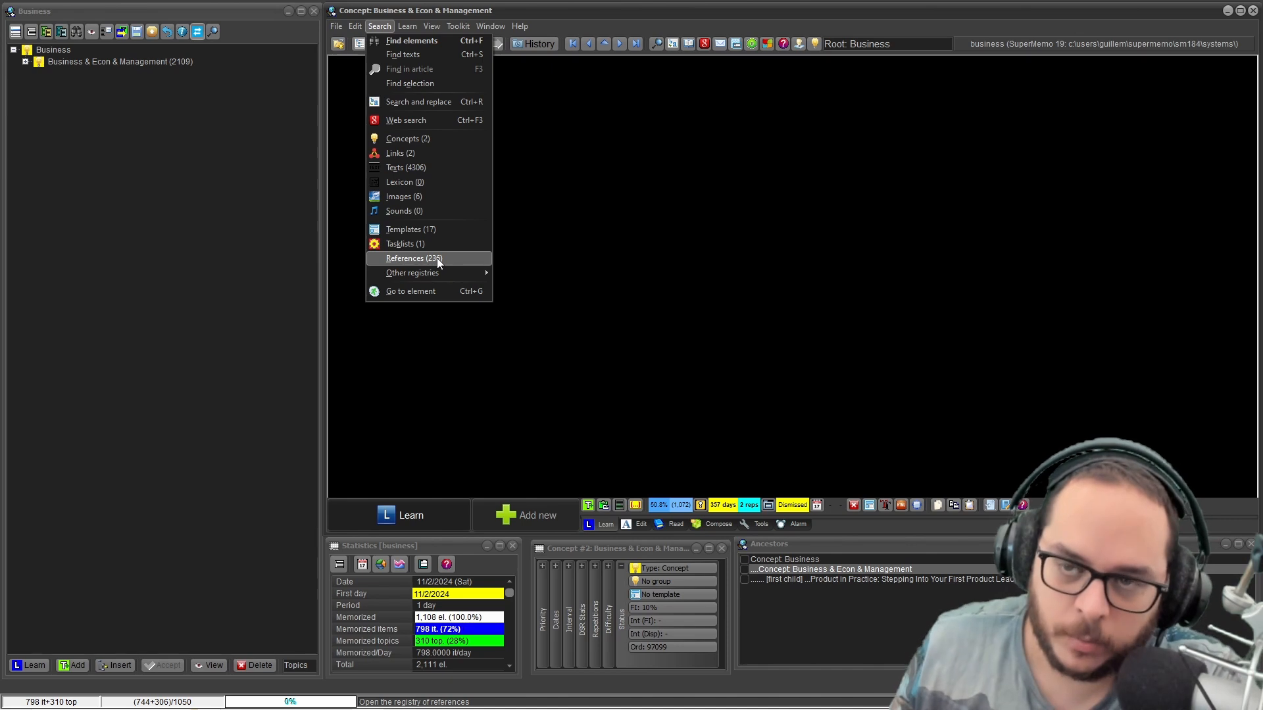
Return to the learning collection, expand its root and select the Outline of business management branch.
left_click(337, 25)
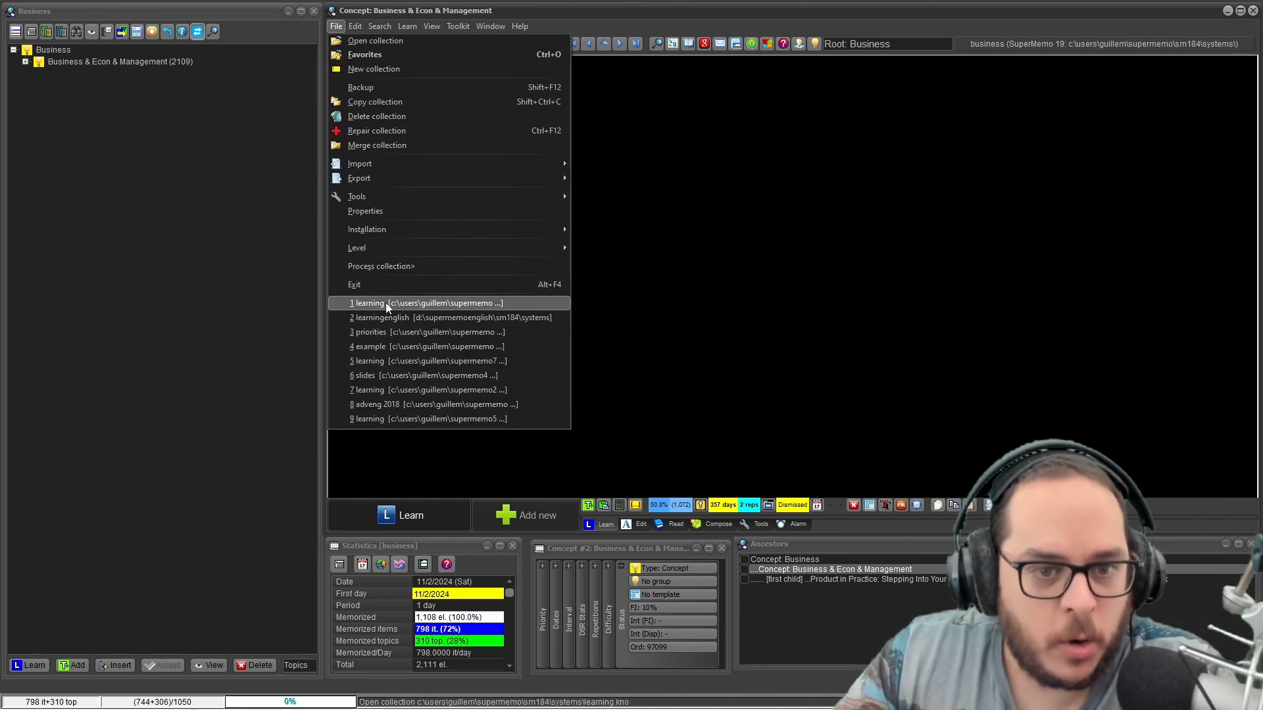
left_click(386, 303)
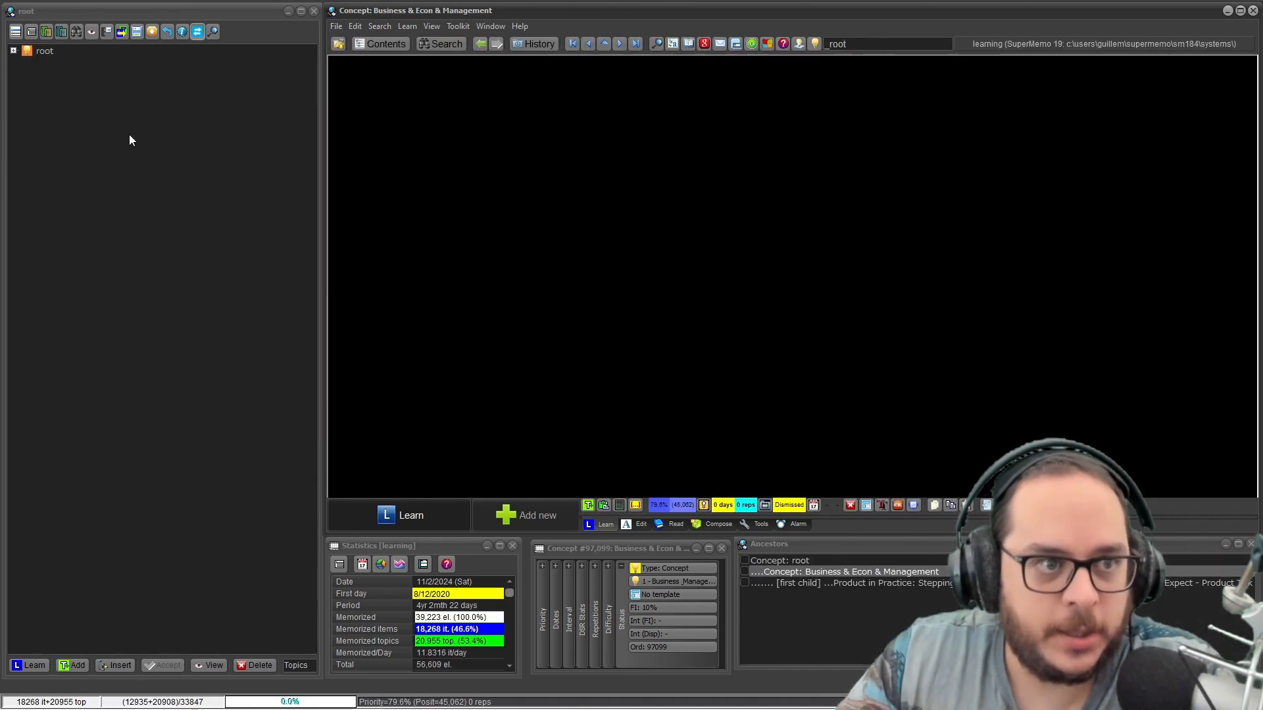
left_click(13, 50)
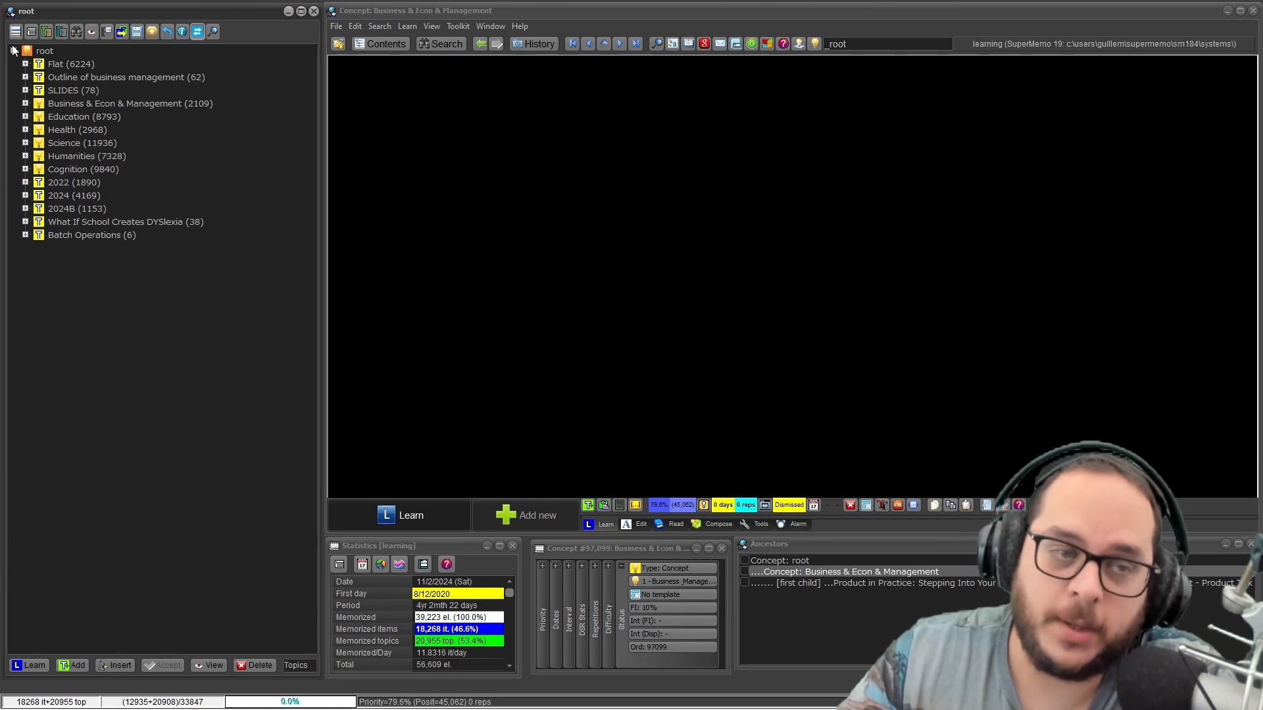
left_click(75, 77)
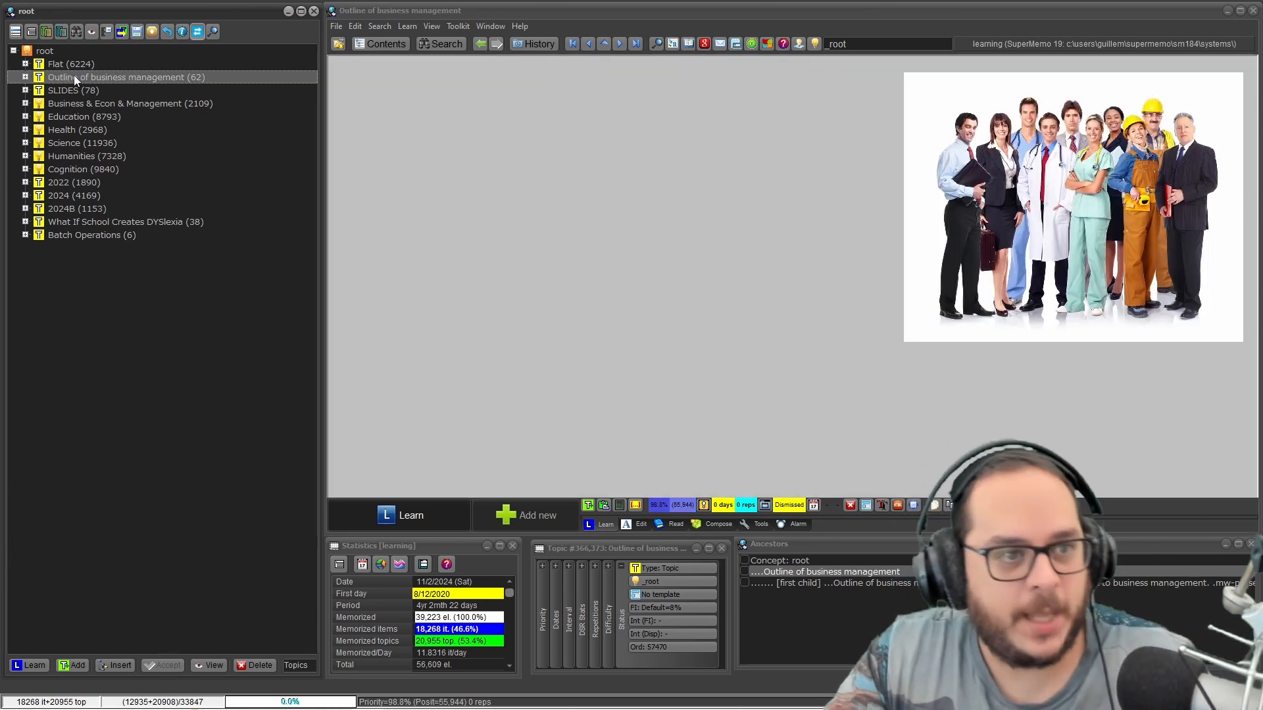
Add SLIDES to the Outline of business management selection, then transfer elements from the Outline of business management branch to Business.Kno.
left_click(65, 90, "ctrl")
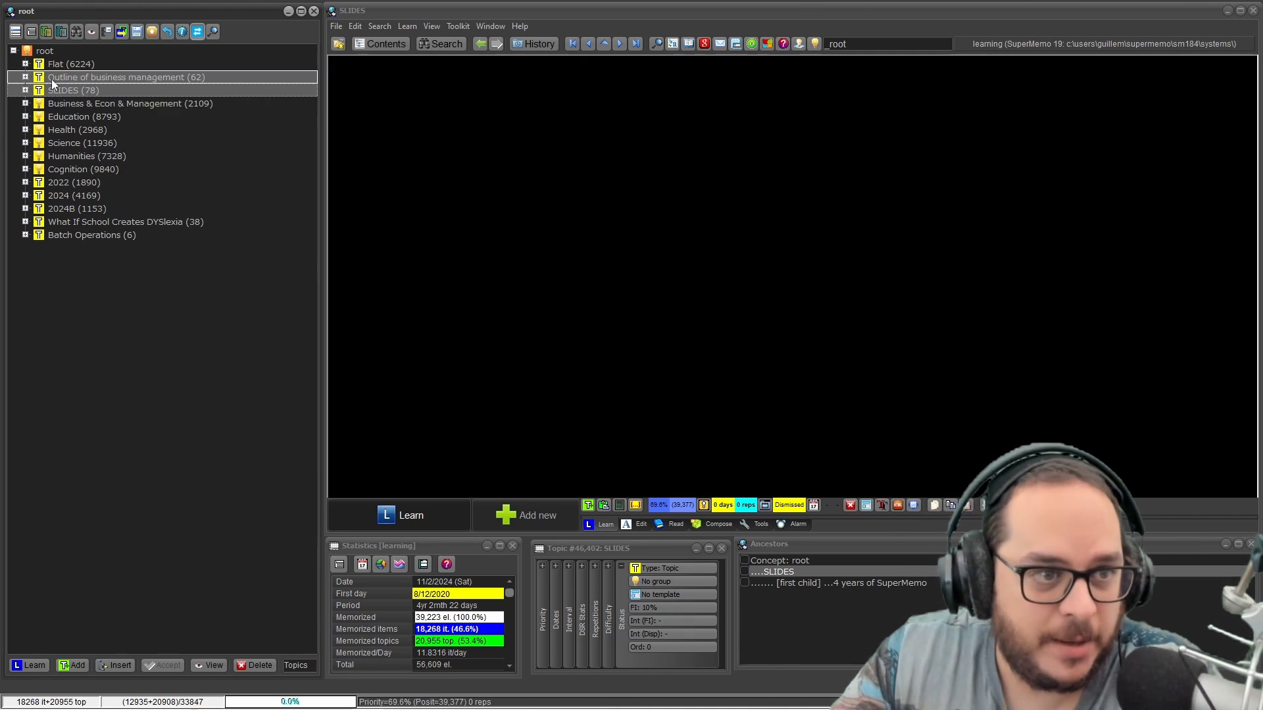
right_click(109, 75)
mouse_move(169, 249)
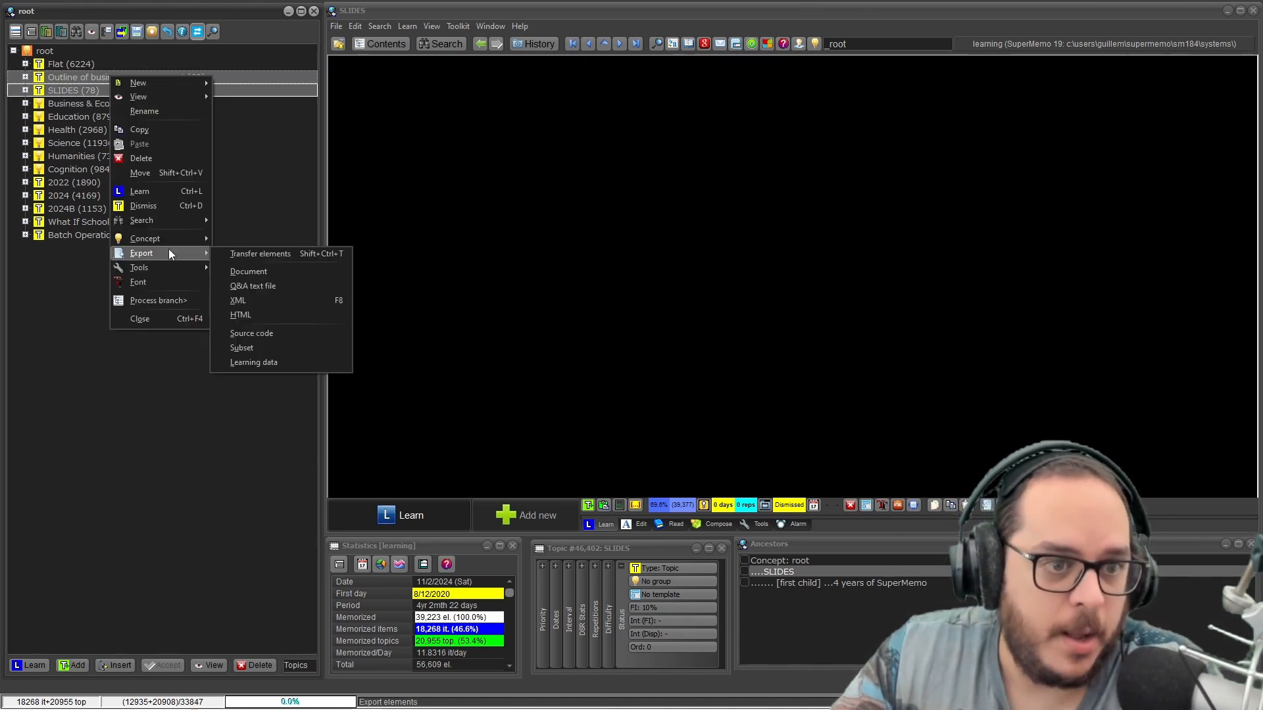
left_click(216, 256)
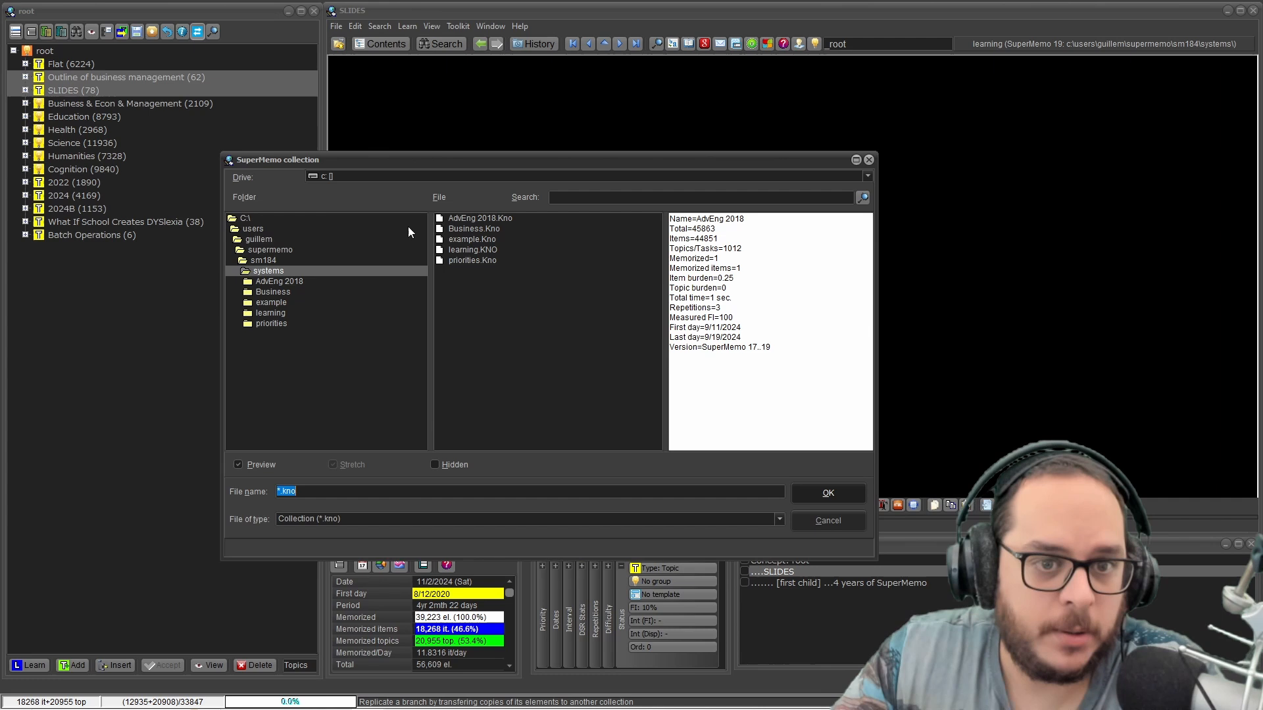
left_click(466, 228)
left_click(832, 495)
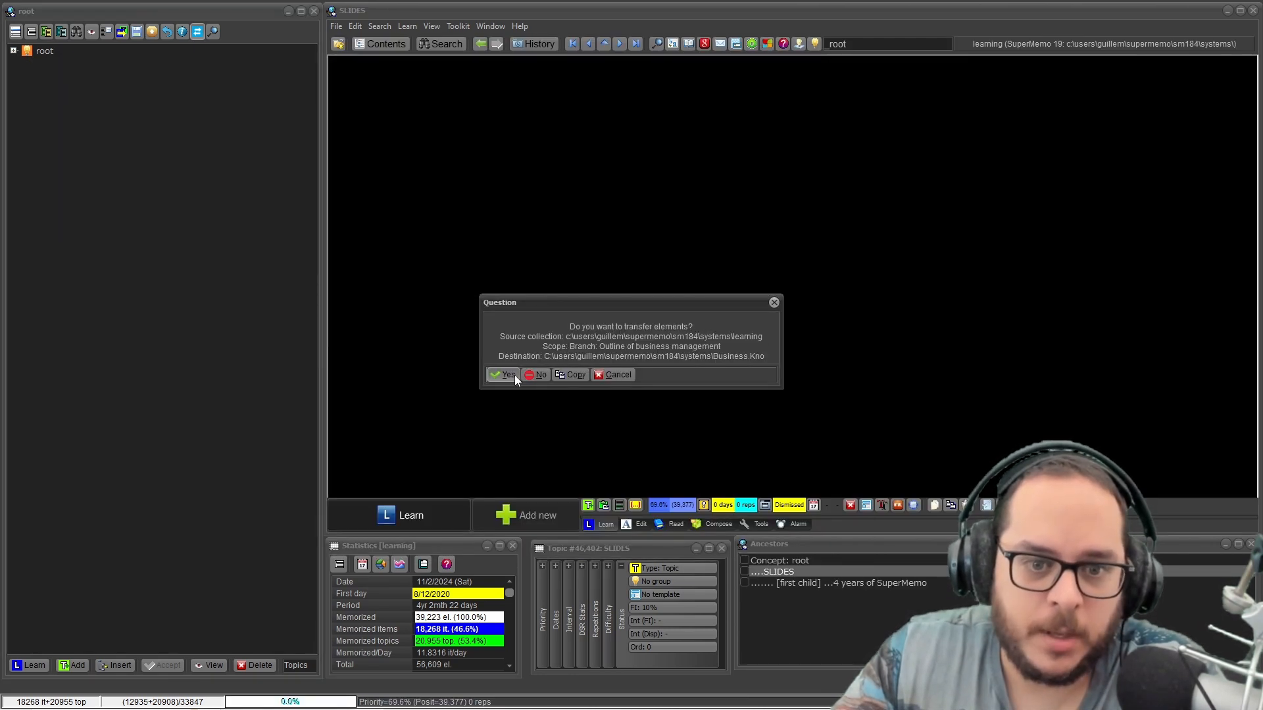
left_click(509, 375)
left_click(507, 371)
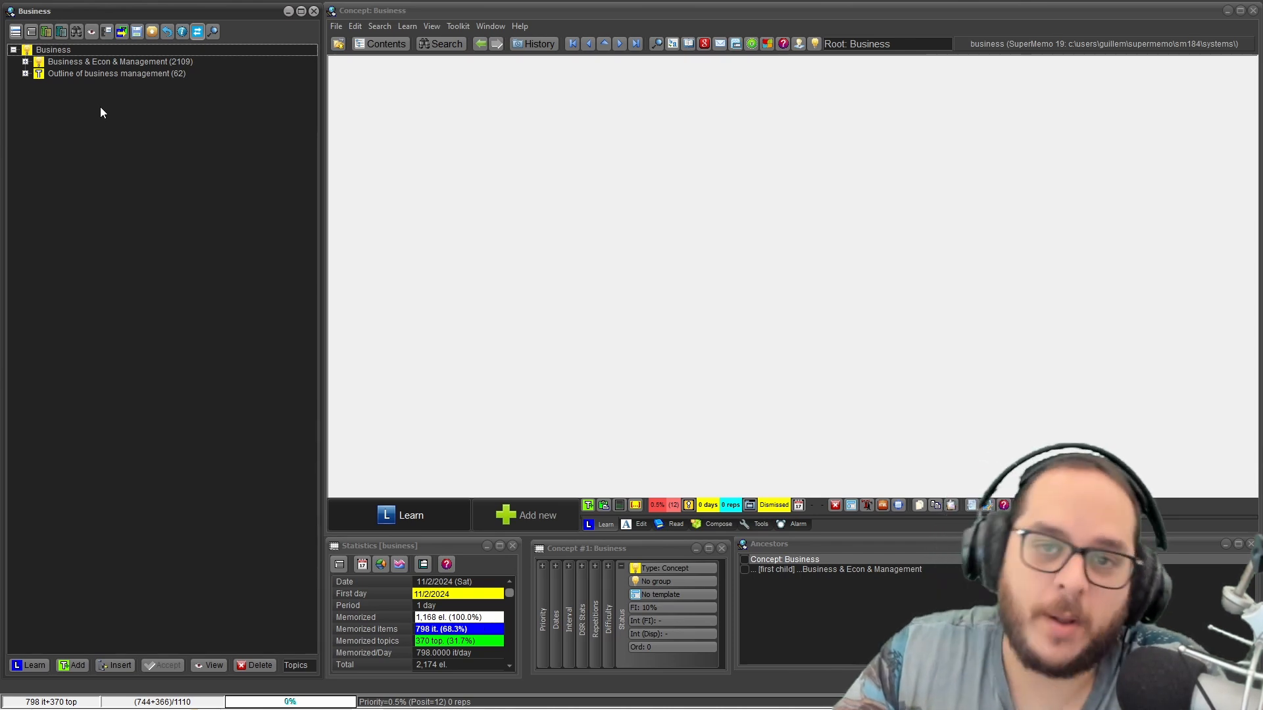
Return to the learning collection in sm184\systems and expand its root branch.
left_click(336, 26)
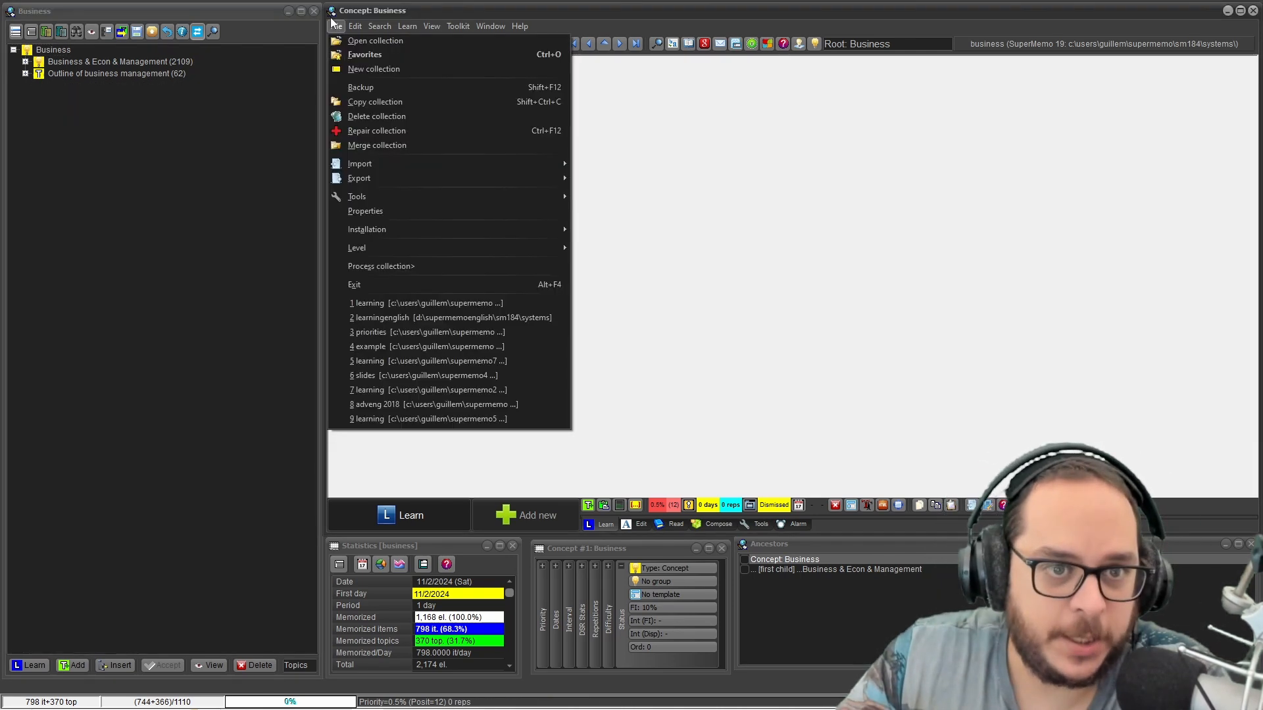
left_click(393, 303)
left_click(14, 51)
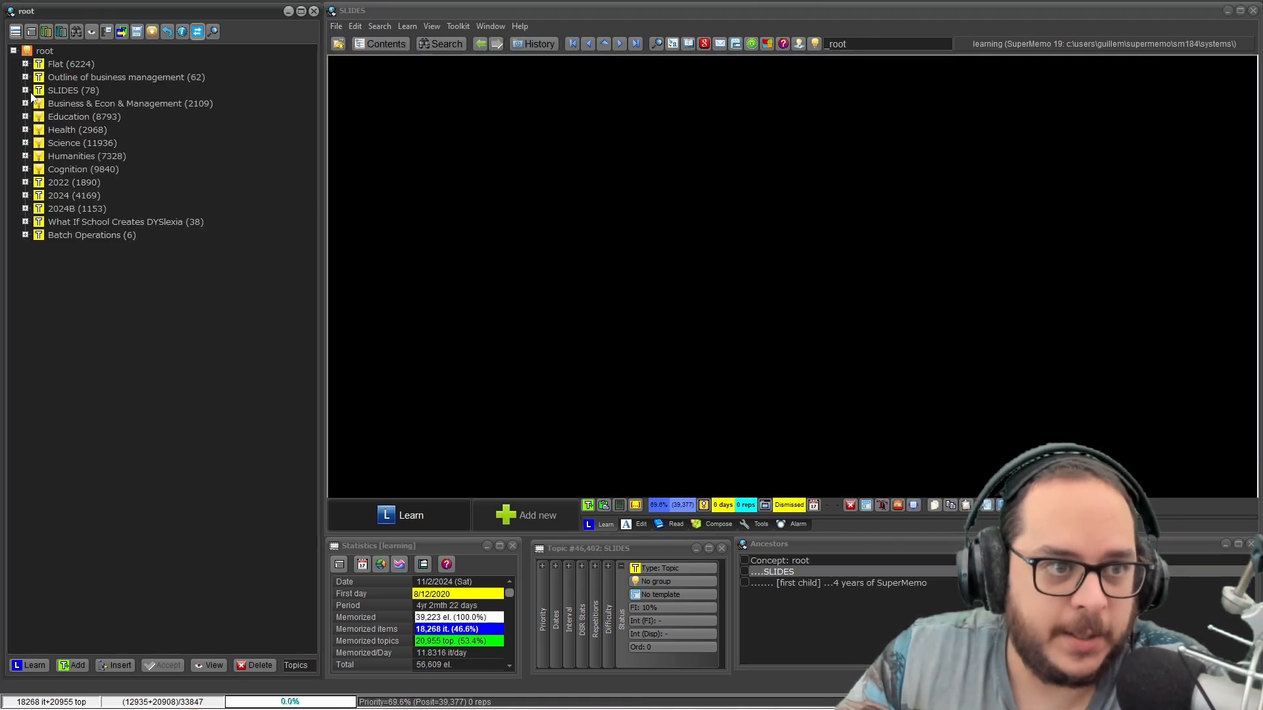
Create a BUSINESS folder under the root and move the Outline of business management and Business & Econ & Management branches into it.
right_click(80, 306)
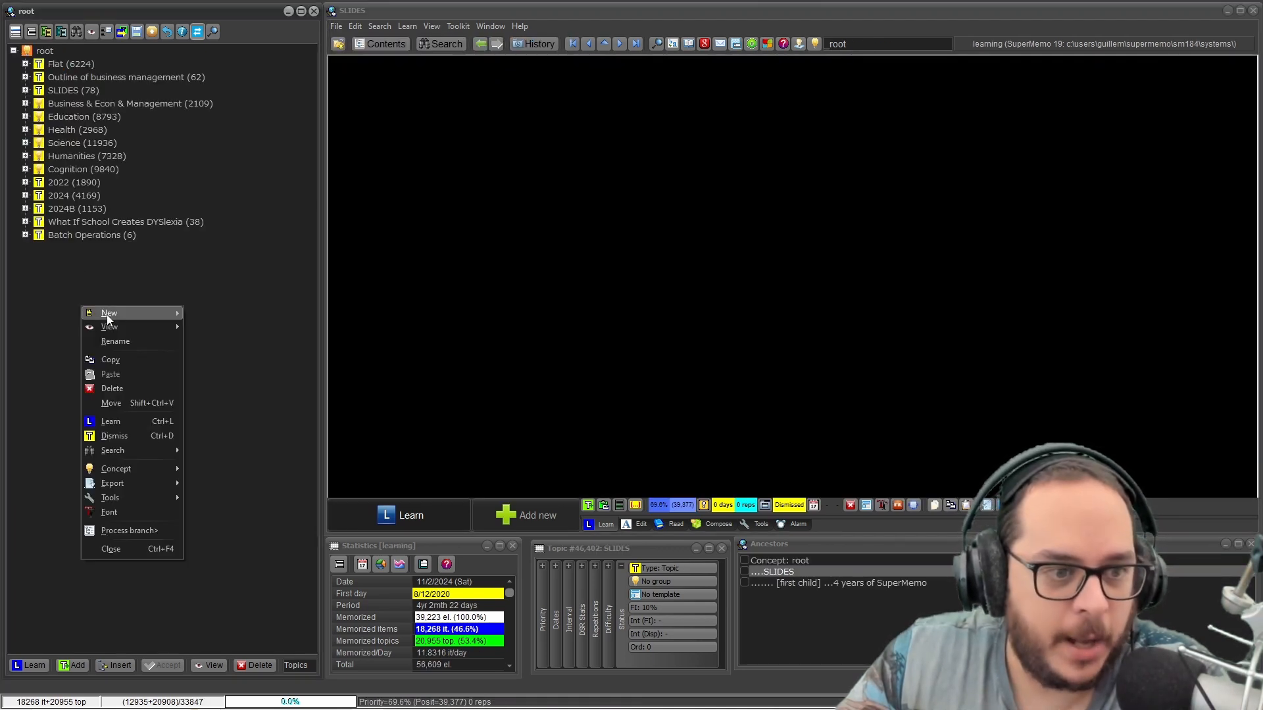
mouse_move(132, 313)
left_click(225, 392)
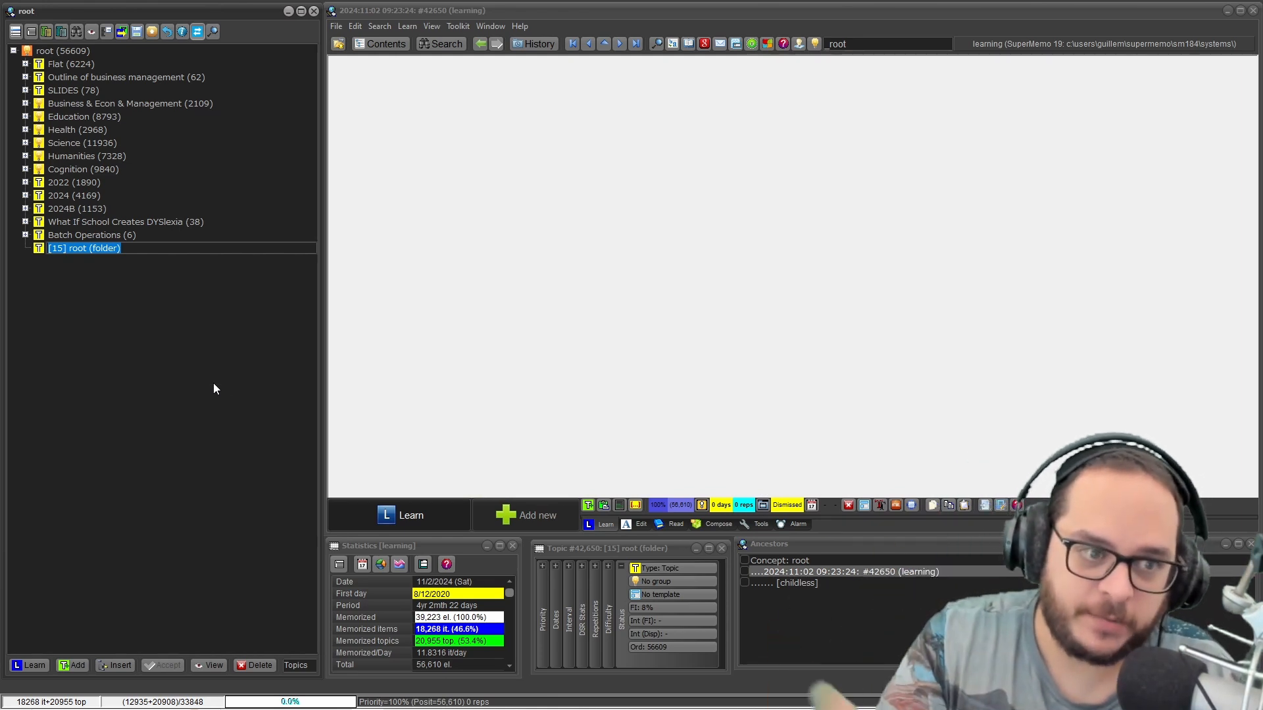
type("BUSINESS")
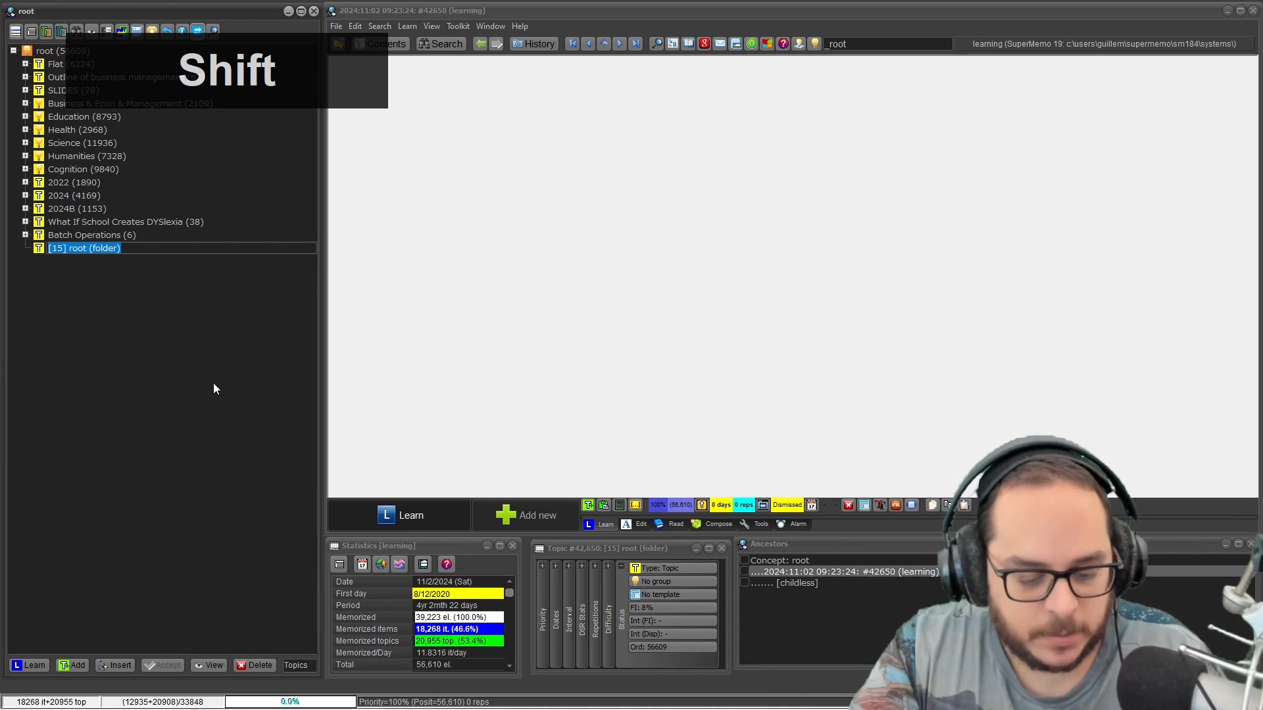
key("Return")
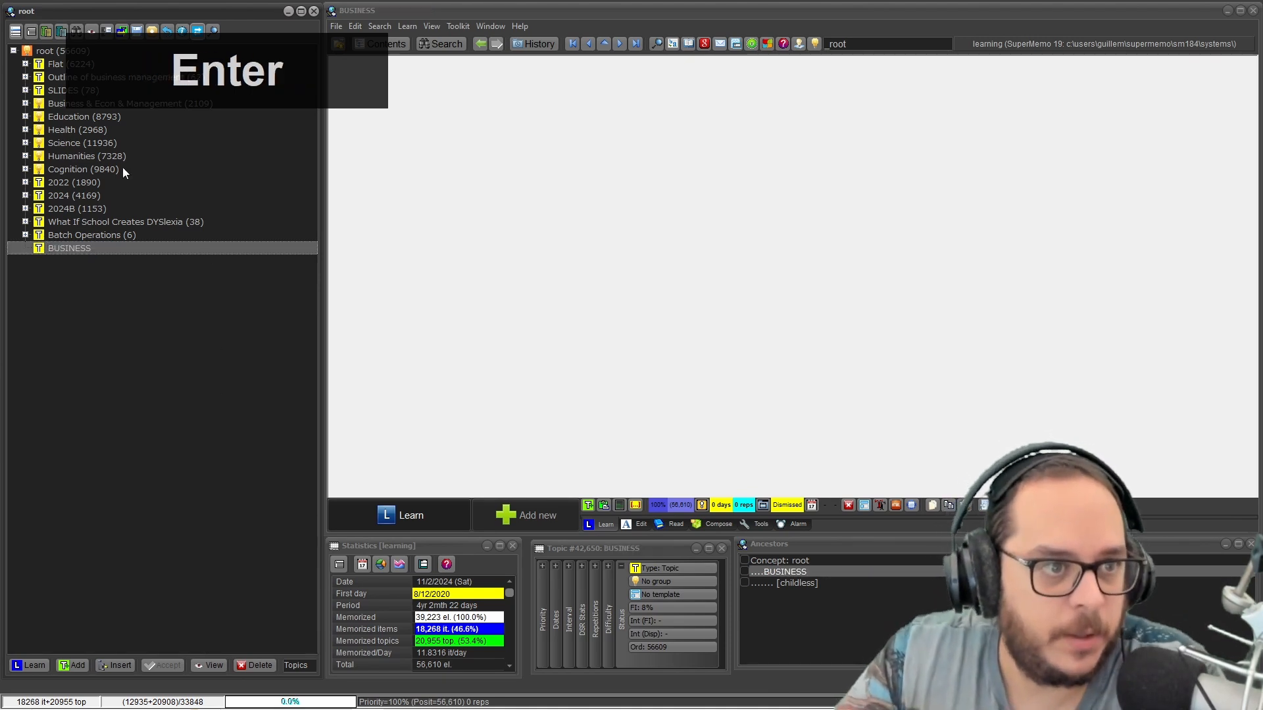
left_click(70, 79)
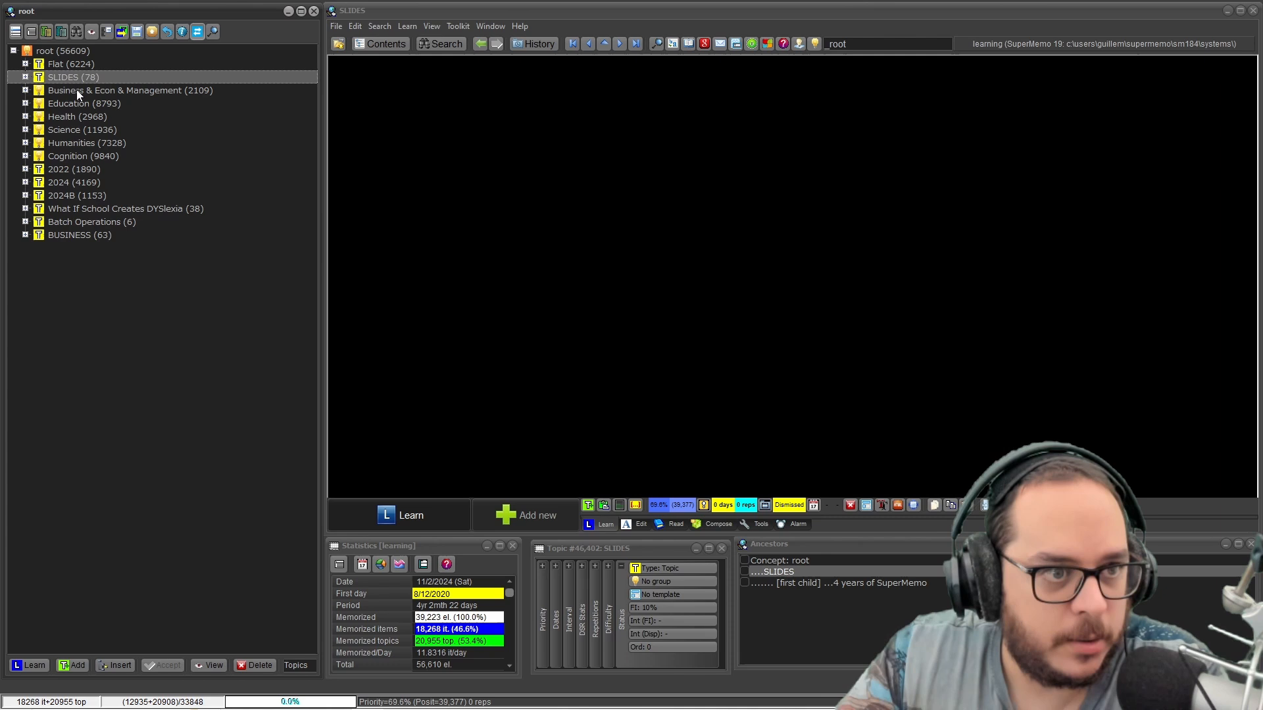
left_click_drag(65, 89, 68, 234)
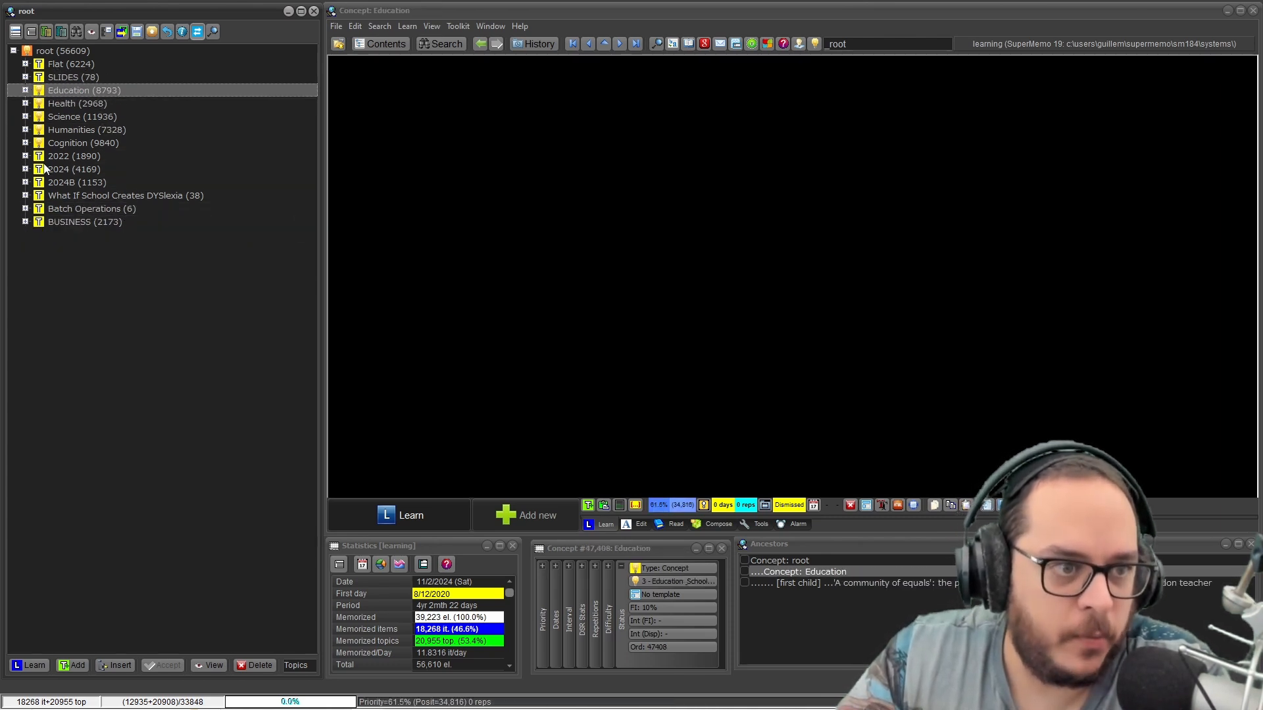
Examine the contents of the [2.7] 2024 folder inside the [2] 2024 branch and collapse the 2024 branch again.
left_click(26, 169)
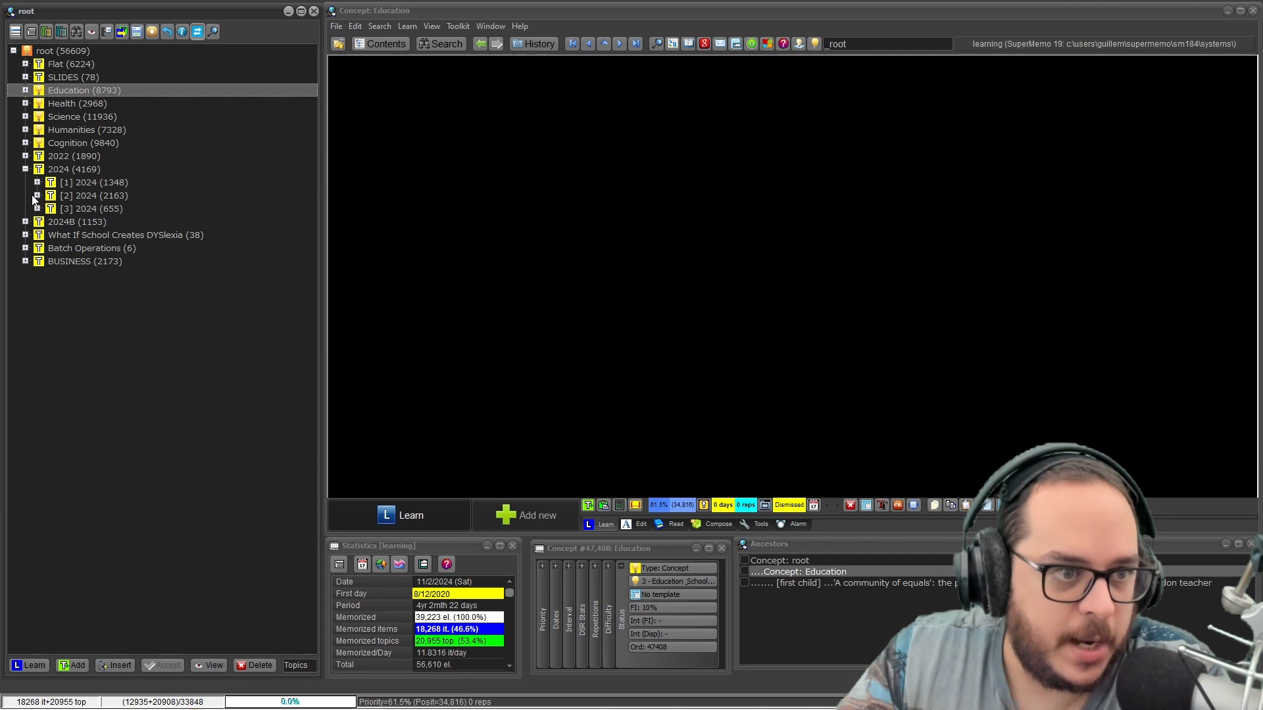
left_click(37, 195)
left_click(48, 287)
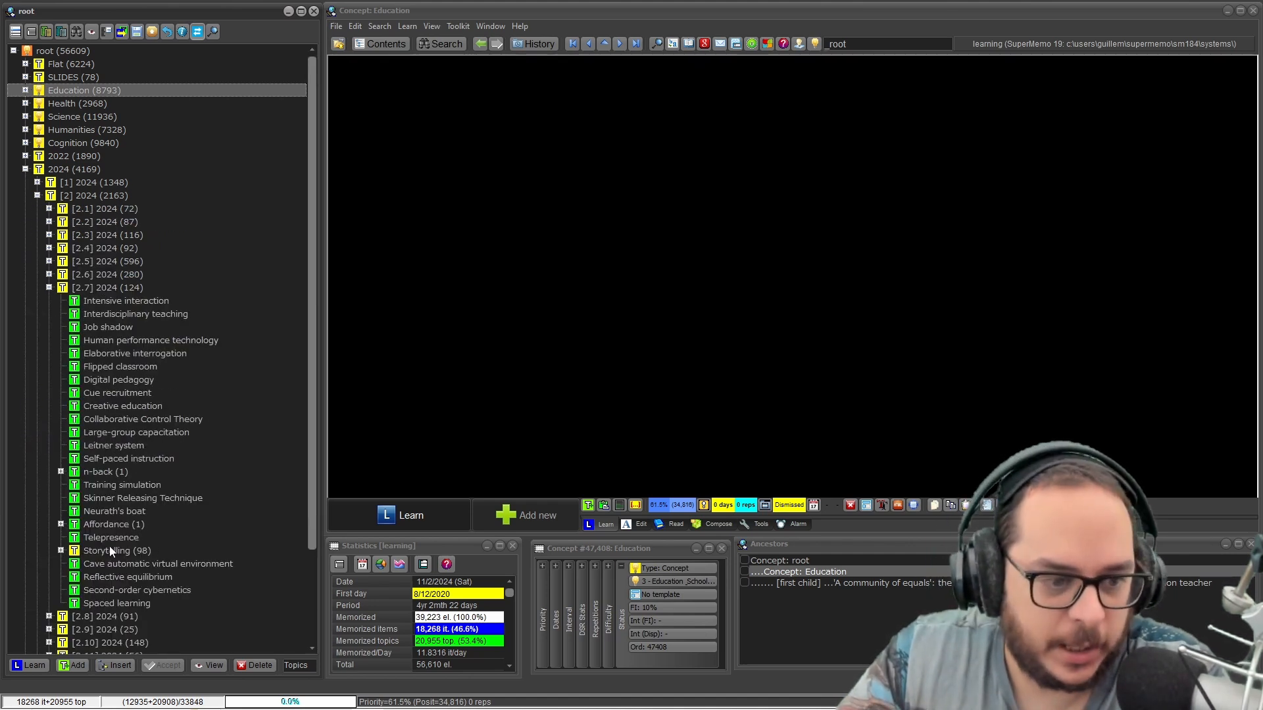
left_click(26, 169)
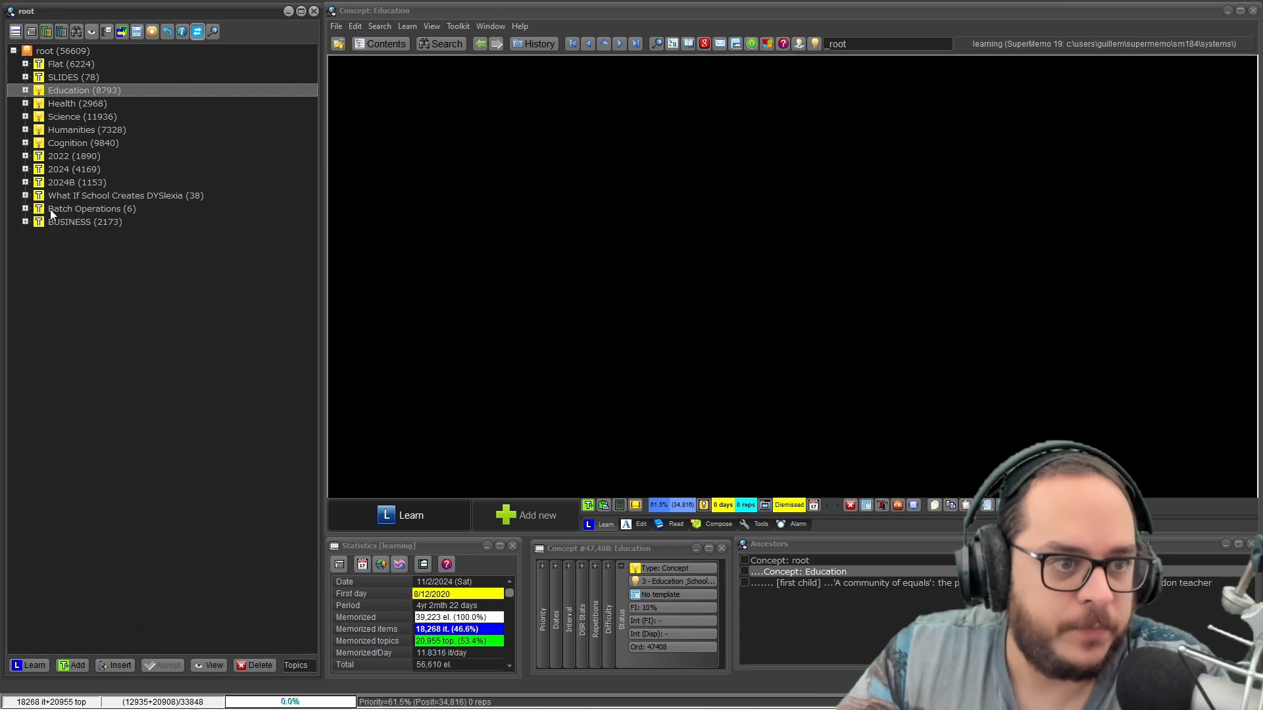
Inspect the export options of the BUSINESS branch, including Transfer elements, and dismiss them.
left_click(64, 223)
right_click(60, 224)
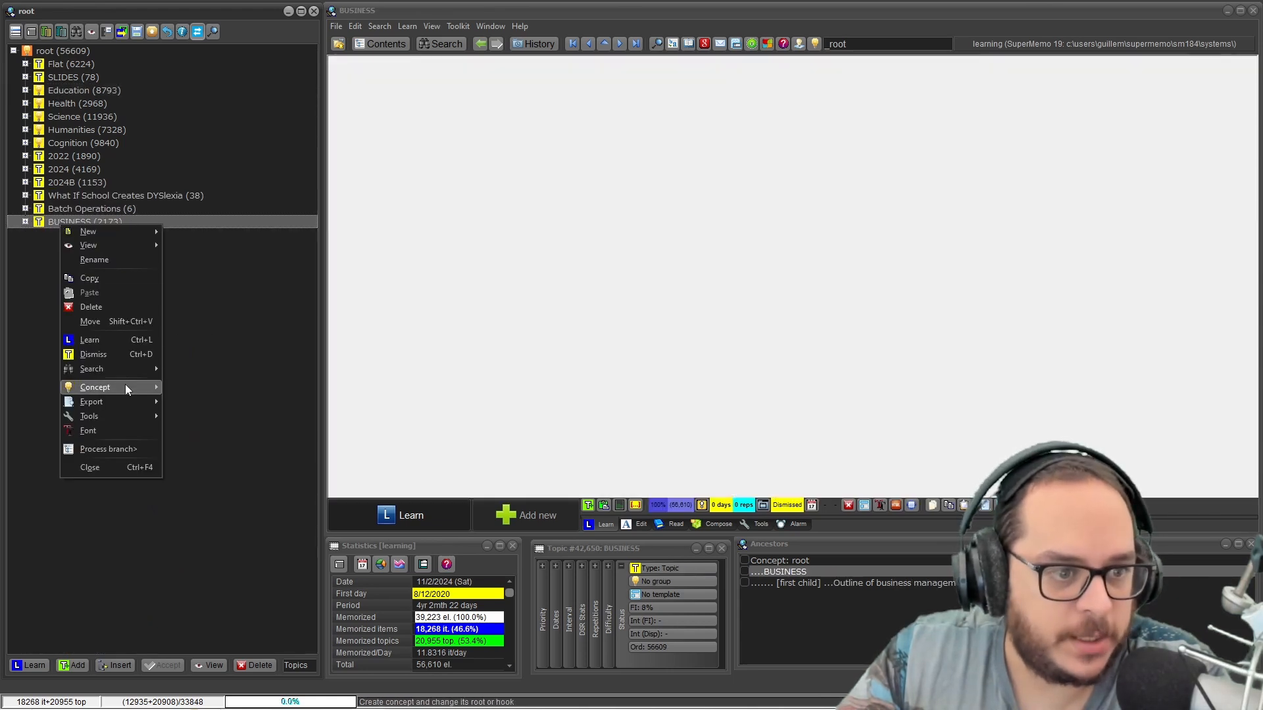
mouse_move(125, 401)
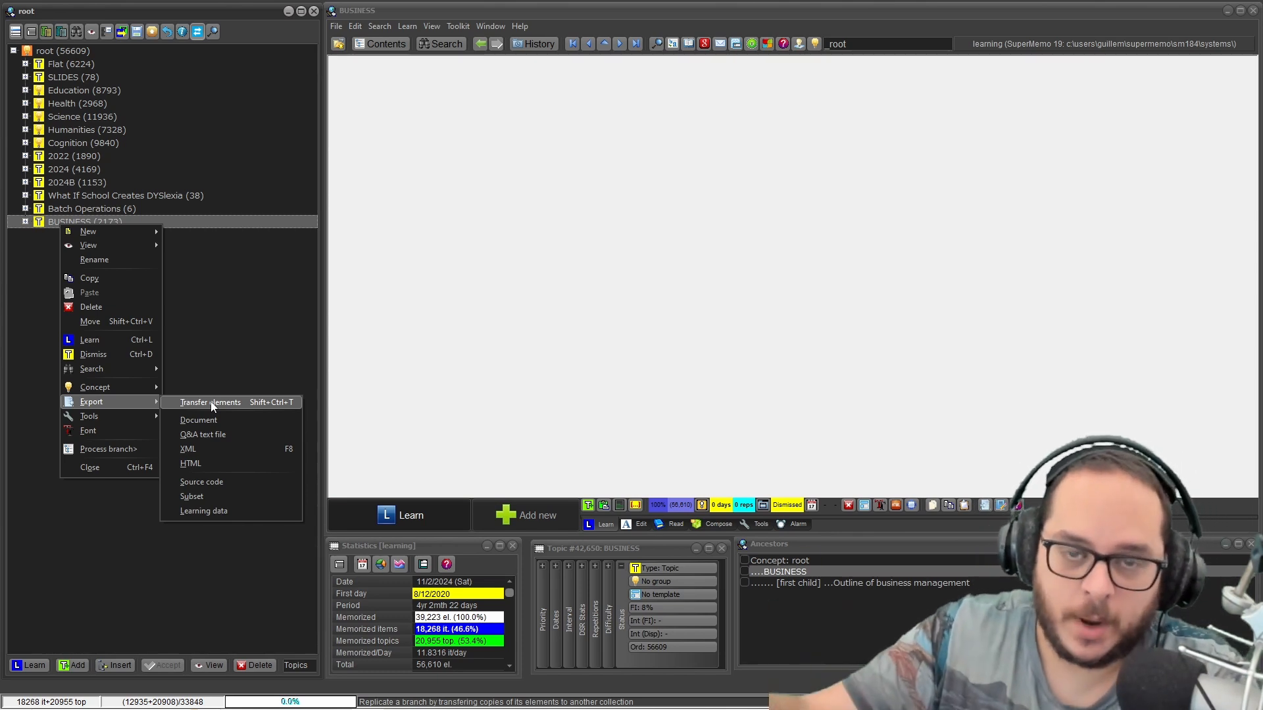
left_click(211, 294)
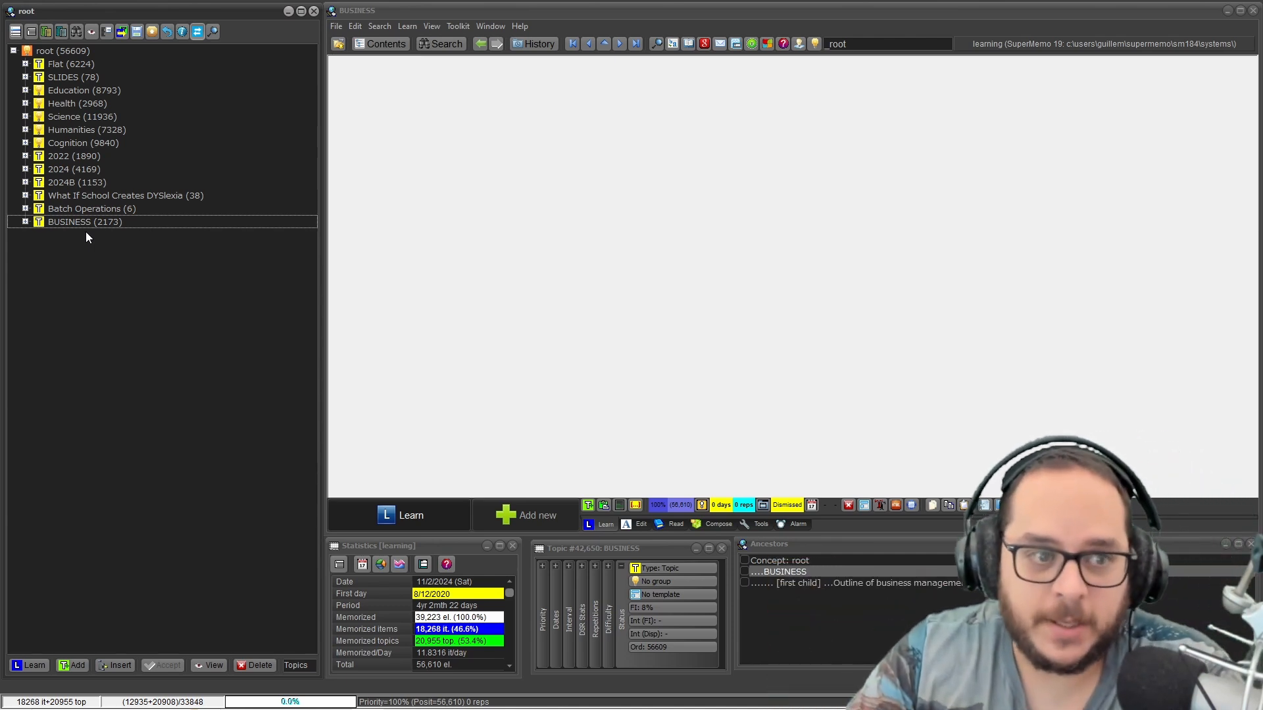
right_click(69, 220)
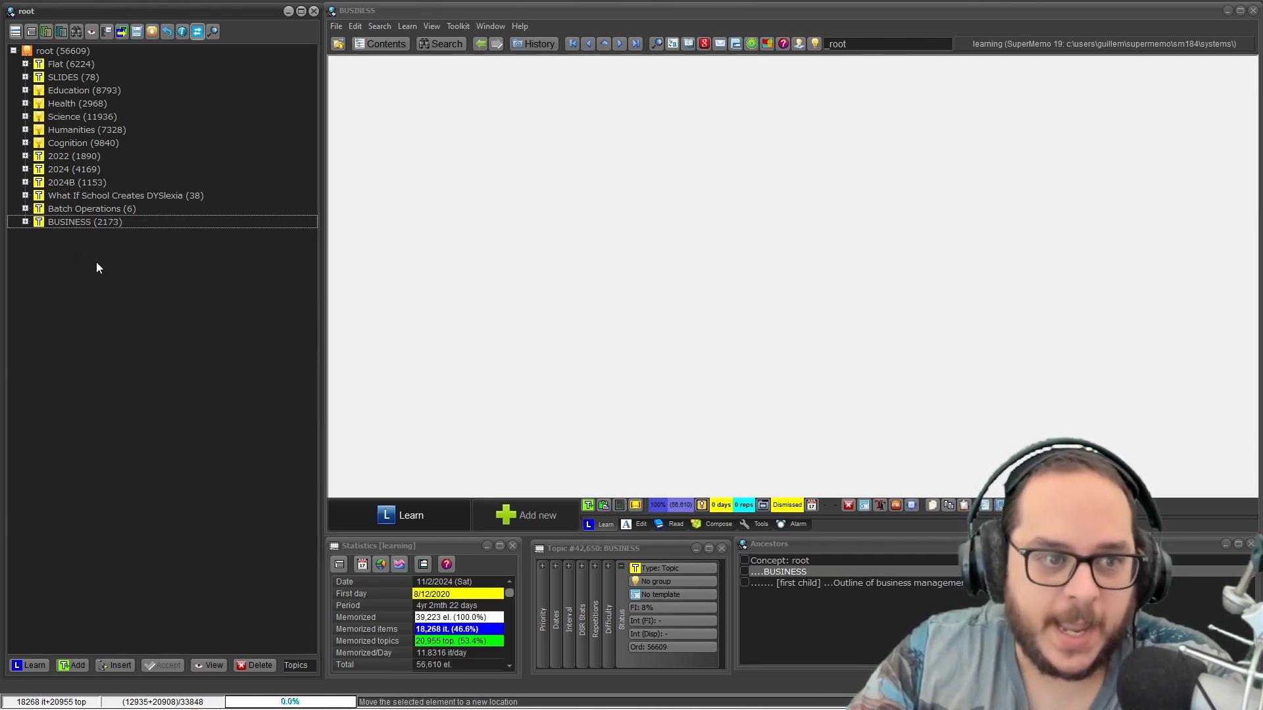
Open the Business collection, expand its root and select the Business & Econ & Management branch.
left_click(336, 26)
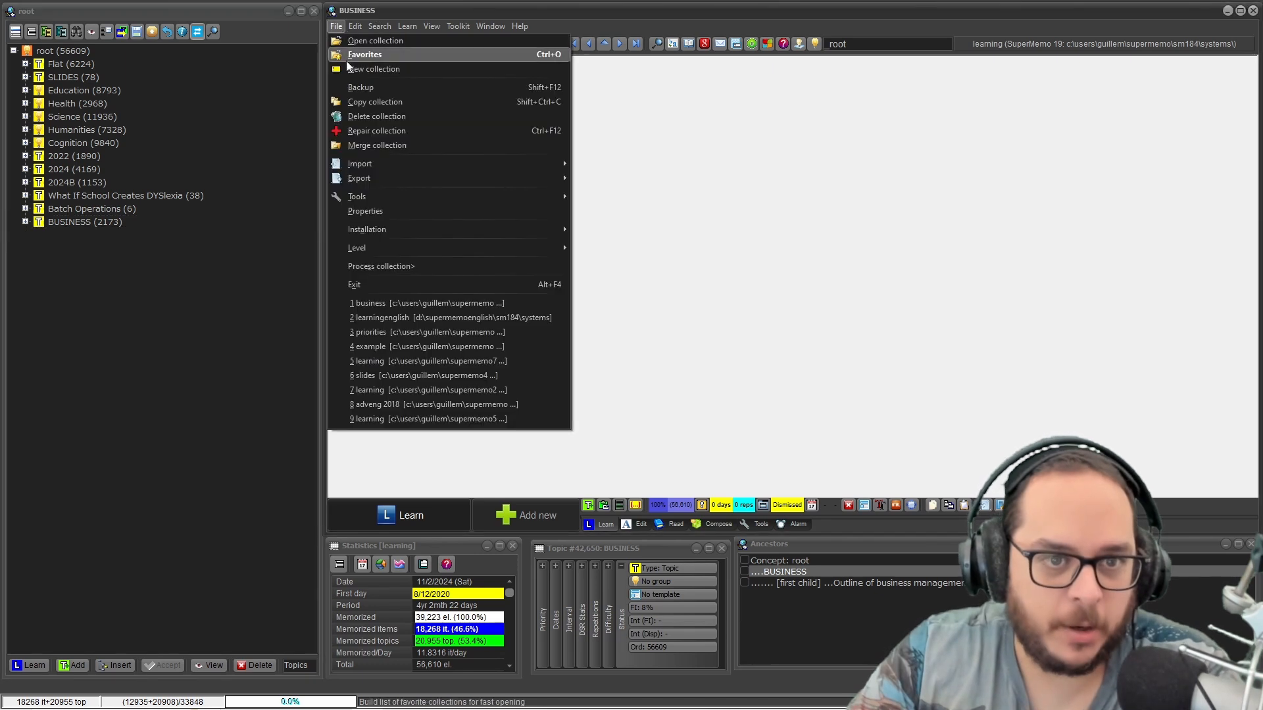
left_click(394, 302)
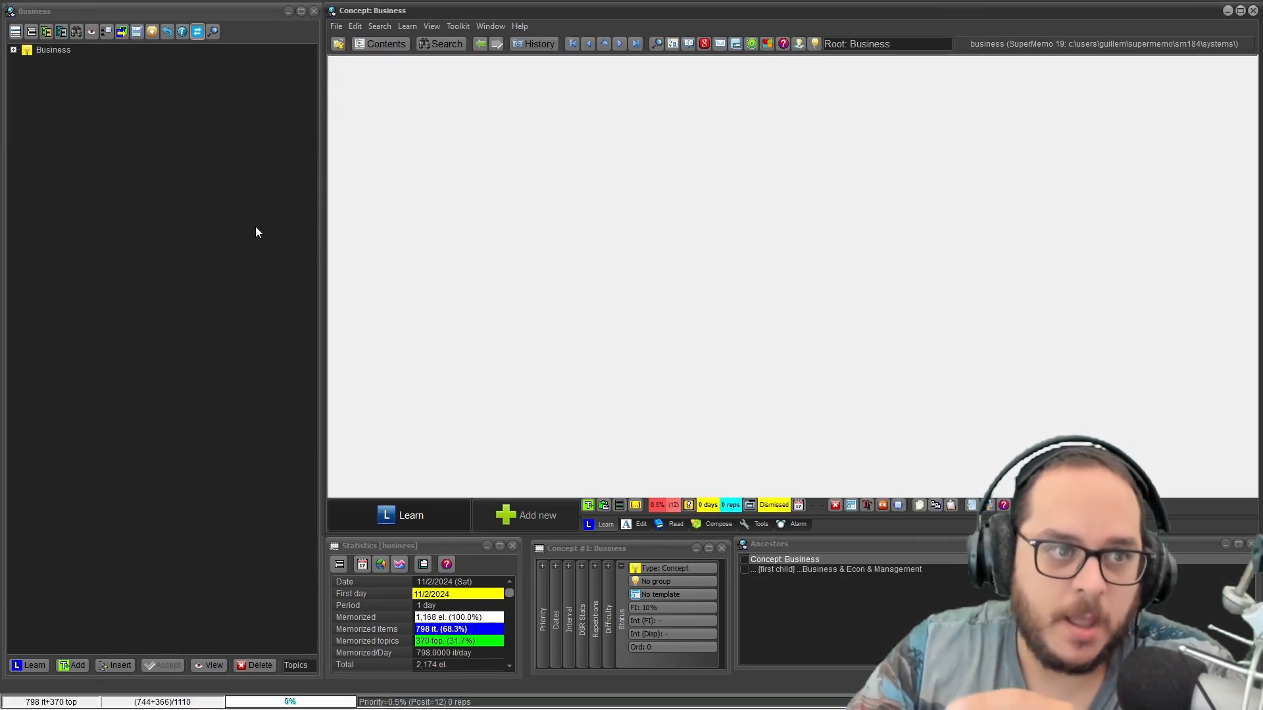
left_click(12, 50)
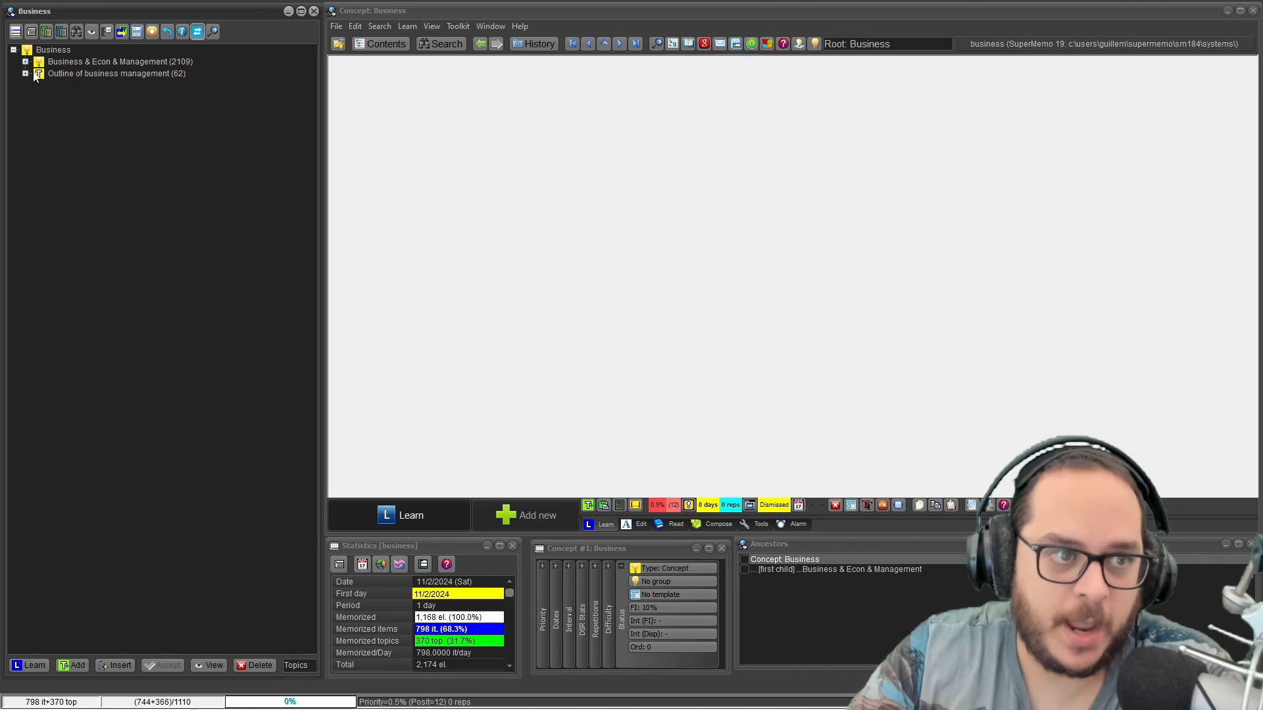
left_click(54, 60)
left_click(67, 70)
left_click(73, 60)
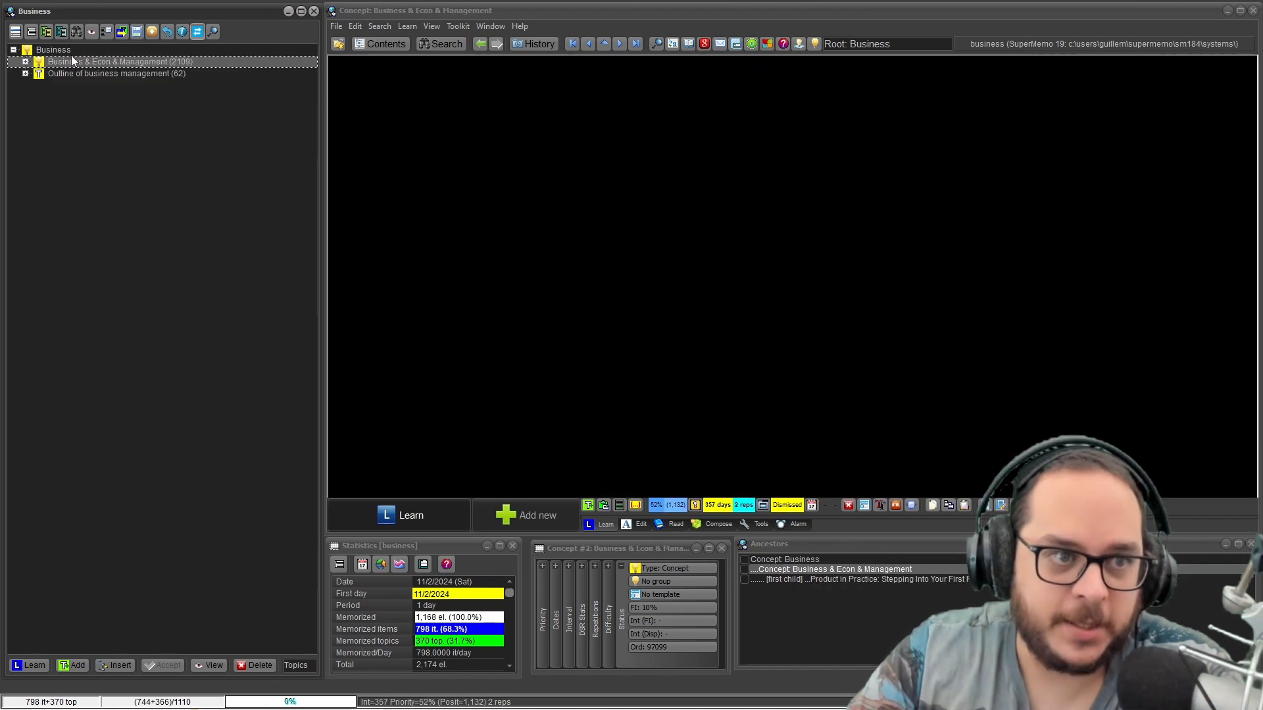